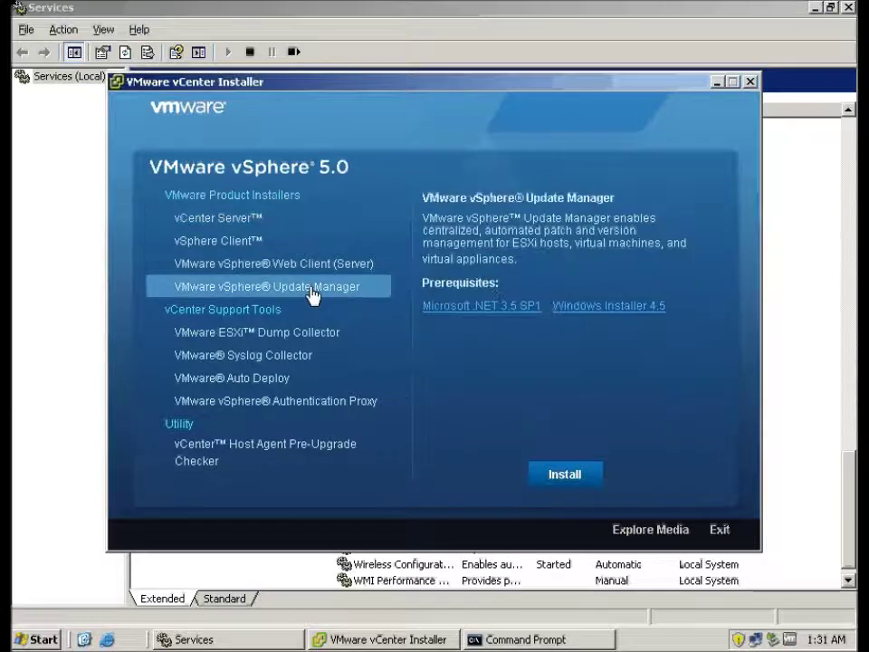
Start the Update Manager install from vCenter Installer, confirm the language, and accept upgrading the earlier version.
{"action": "left_click", "coordinate": [561, 478]}
{"action": "left_click", "coordinate": [494, 362]}
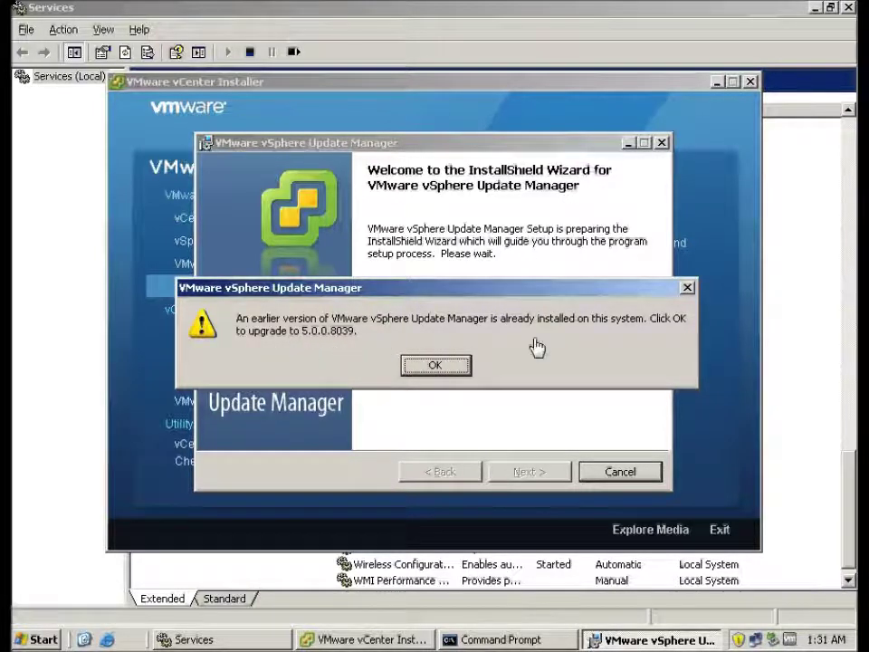
{"action": "mouse_move", "coordinate": [431, 365]}
{"action": "left_mouse_down"}
{"action": "mouse_move", "coordinate": [300, 350]}
{"action": "mouse_move", "coordinate": [432, 375]}
{"action": "left_mouse_up"}
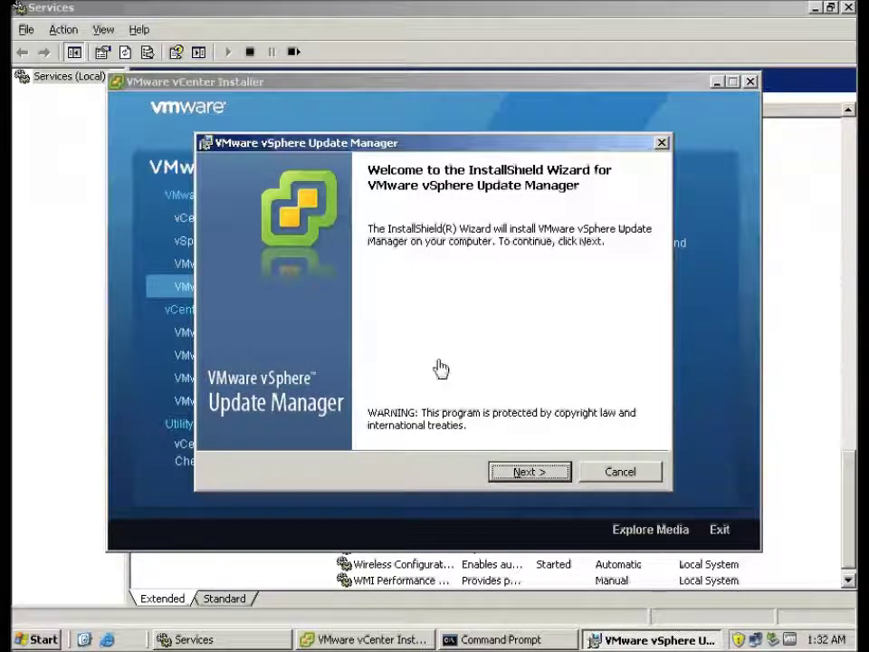
Accept the patent and license terms, and disable downloading updates from default sources right after installation.
{"action": "left_click", "coordinate": [516, 475]}
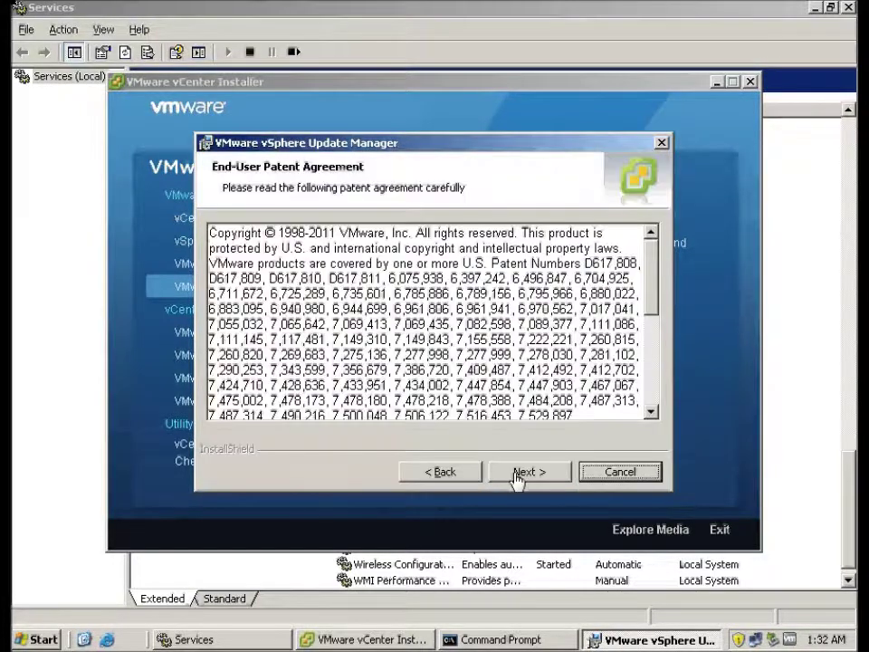
{"action": "left_click", "coordinate": [523, 472]}
{"action": "left_click", "coordinate": [407, 403]}
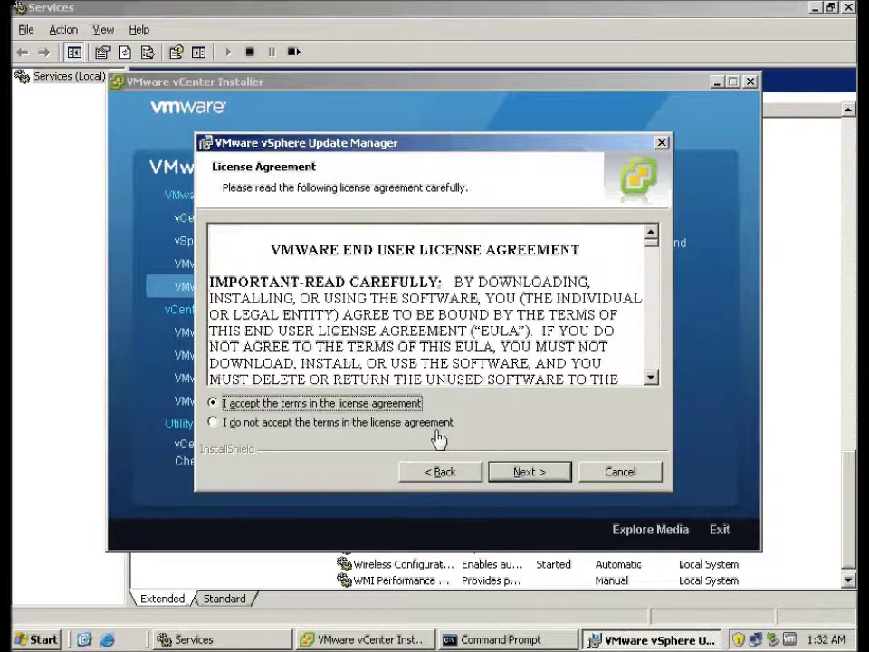
{"action": "left_click", "coordinate": [524, 473]}
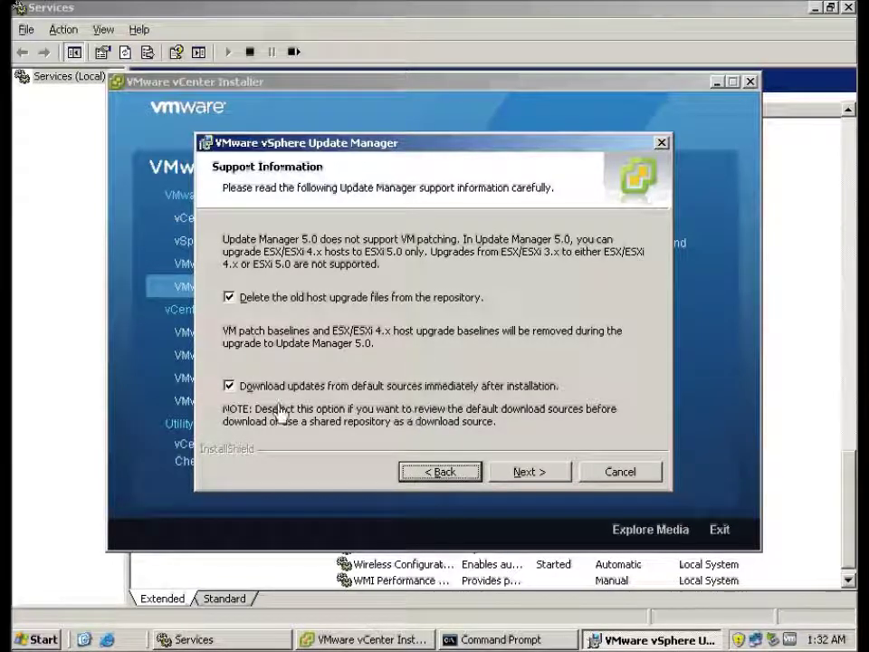
{"action": "left_click", "coordinate": [232, 388]}
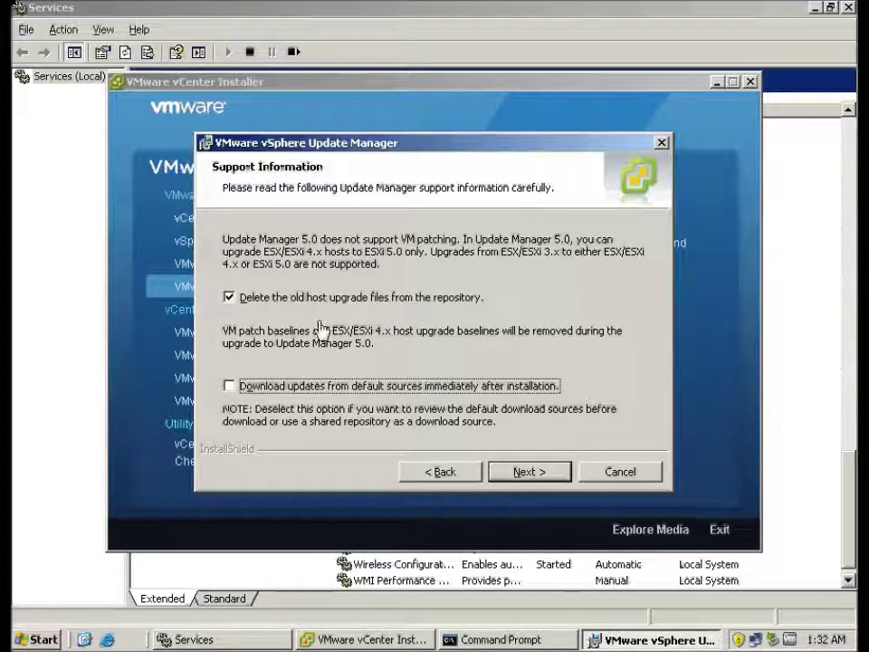
Enter the vCenter Server vc5 password, then the database password for user sa.
{"action": "left_click", "coordinate": [528, 471]}
{"action": "left_click", "coordinate": [508, 403]}
{"action": "type", "text": "VMware1!"}
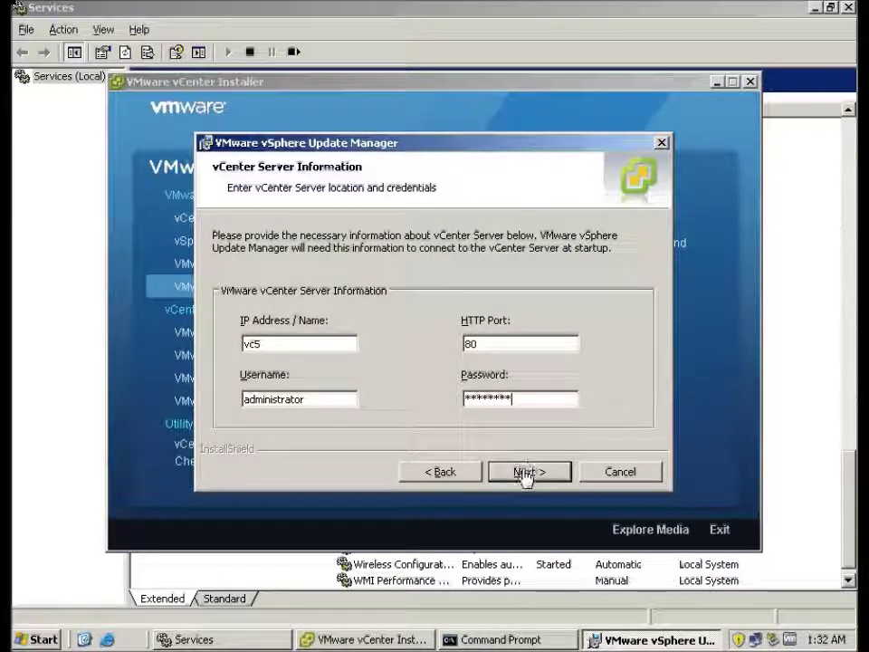
{"action": "left_click", "coordinate": [525, 478]}
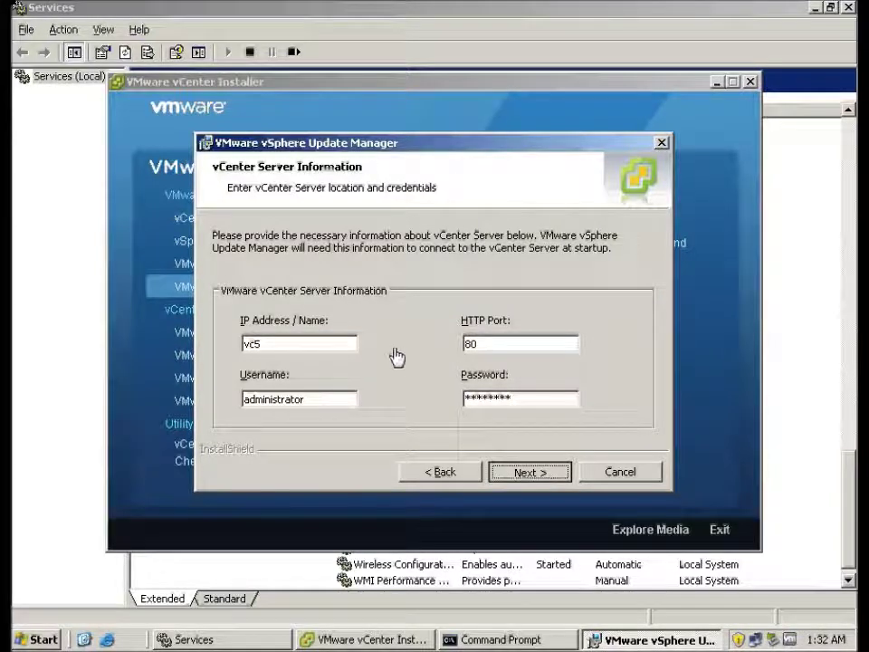
{"action": "left_click", "coordinate": [400, 413]}
{"action": "type", "text": "*********"}
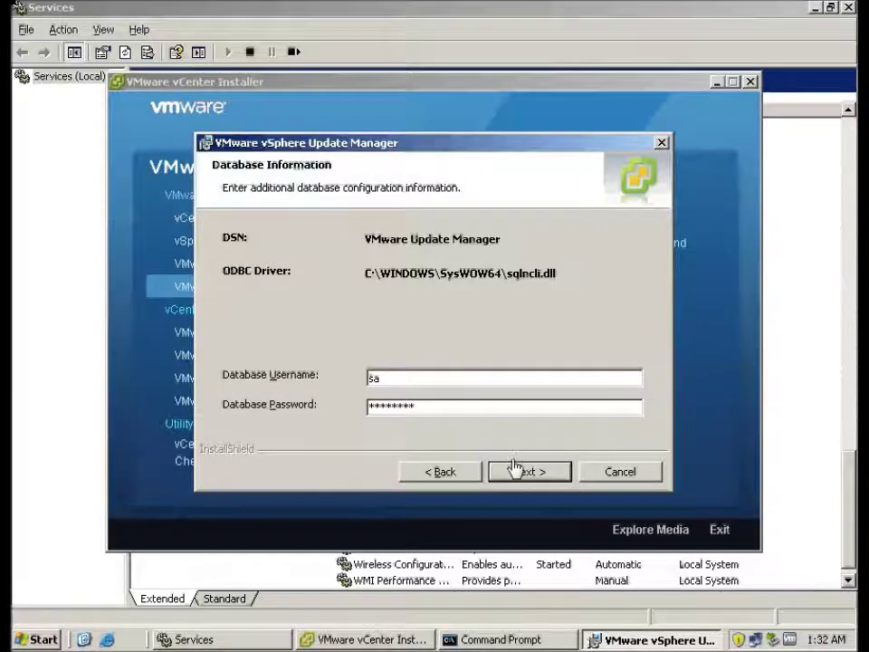
Choose 'Yes, I want to upgrade my Update Manager database' and confirm a backup was taken.
{"action": "left_click", "coordinate": [516, 473]}
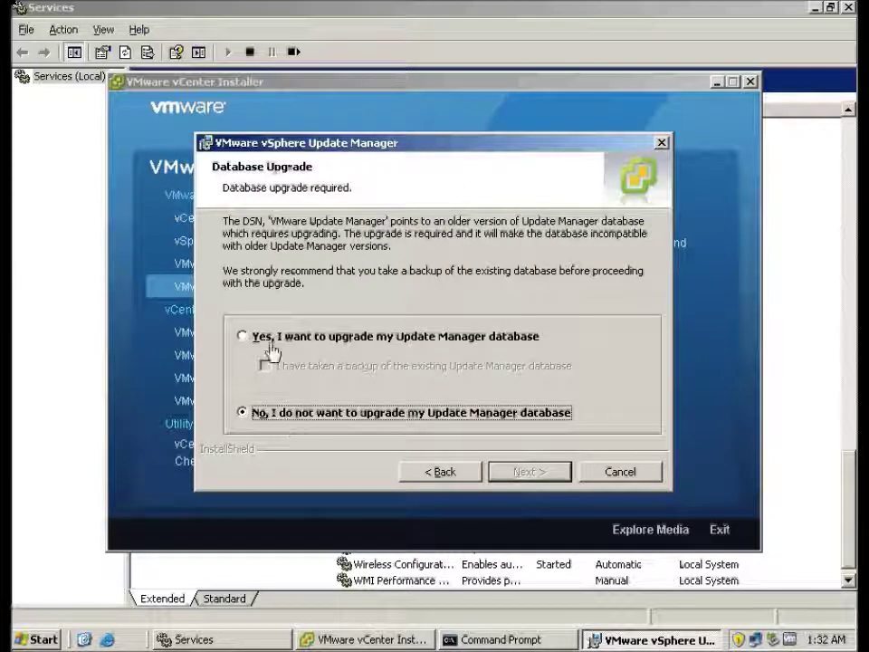
{"action": "left_click", "coordinate": [257, 340]}
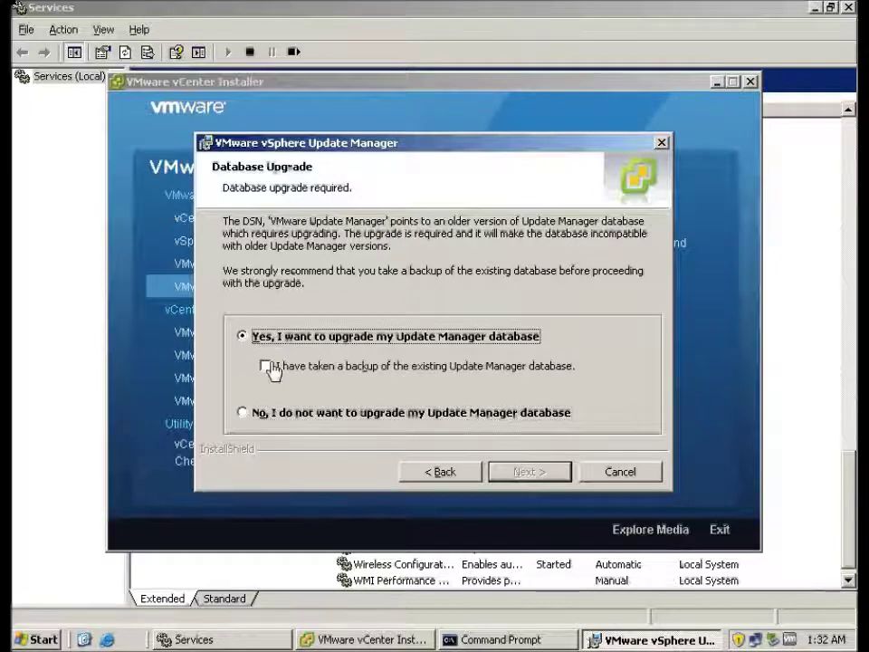
{"action": "left_click", "coordinate": [271, 367]}
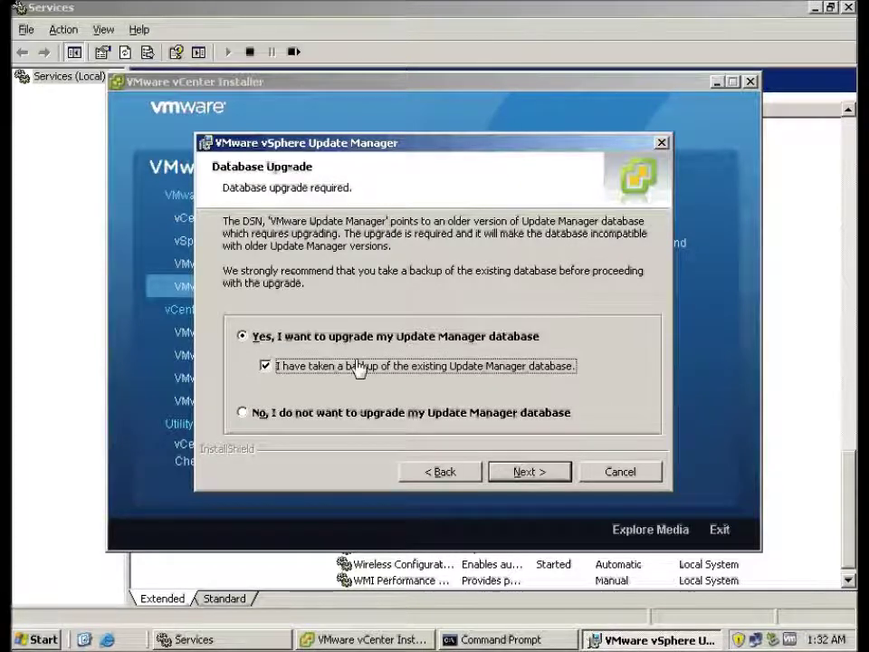
{"action": "left_click", "coordinate": [526, 472]}
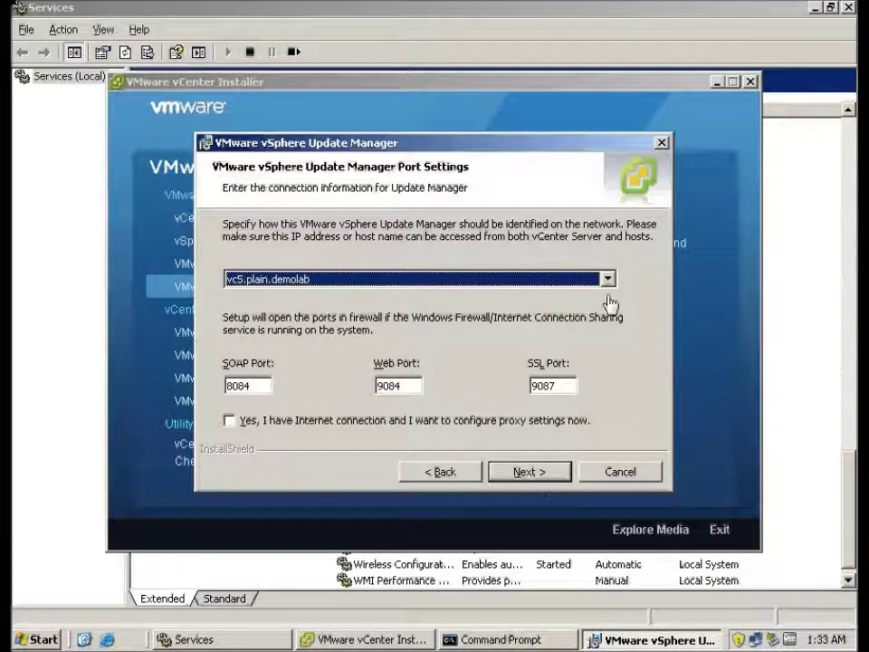
Keep default ports 8084/9084/9087 and run the Update Manager installation to completion.
{"action": "left_click", "coordinate": [528, 472]}
{"action": "left_click", "coordinate": [527, 472]}
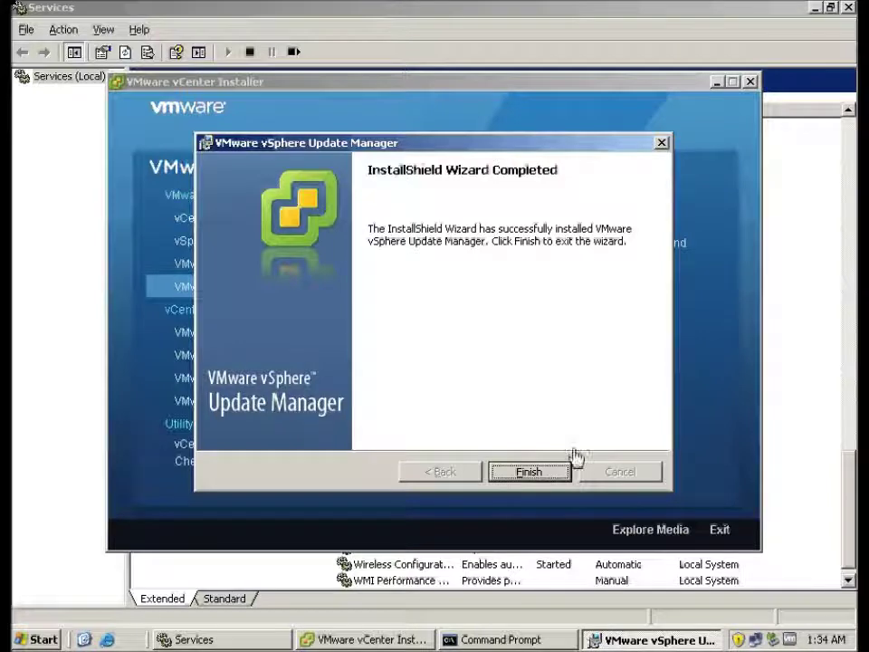
Finish the setup wizard, minimize the Services and vCenter Installer windows, and start vSphere Client.
{"action": "left_click", "coordinate": [529, 472]}
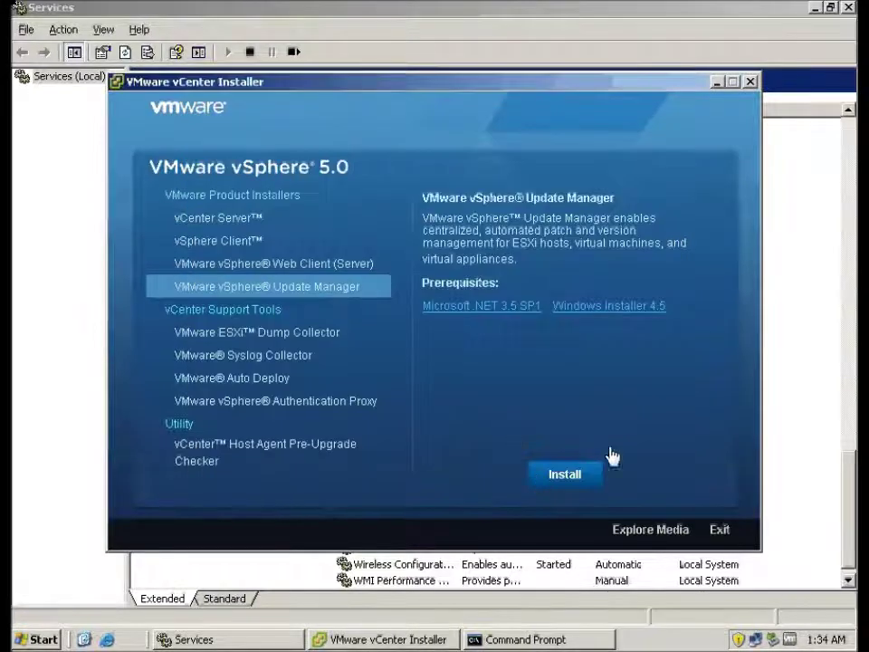
{"action": "left_click", "coordinate": [802, 398]}
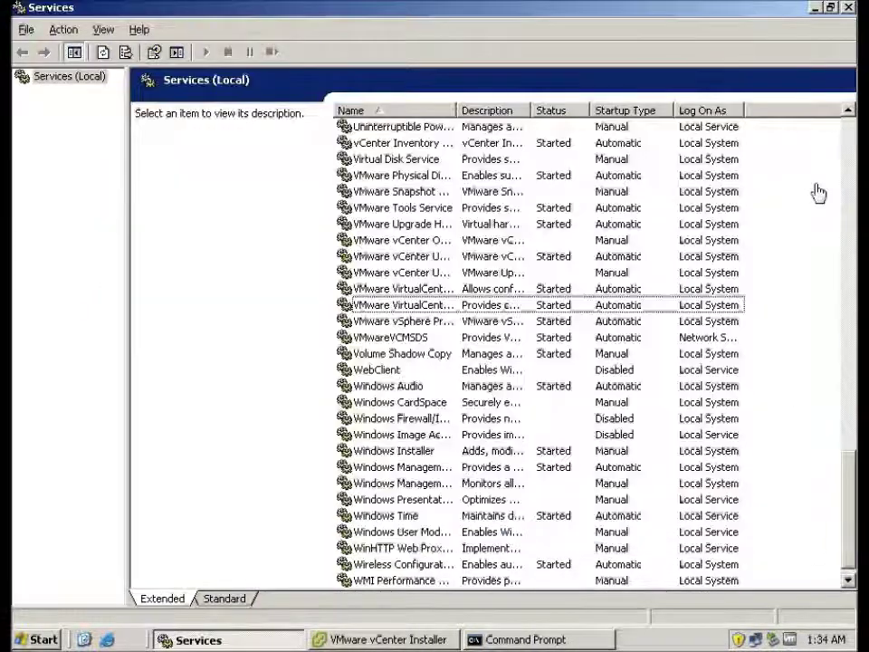
{"action": "left_click", "coordinate": [818, 11]}
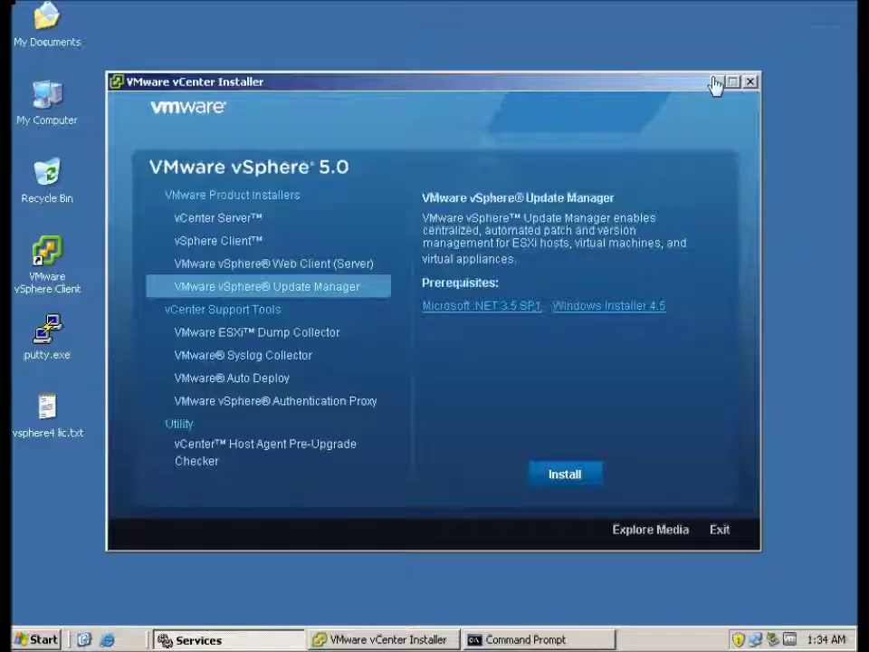
{"action": "left_click", "coordinate": [714, 81]}
{"action": "double_click", "coordinate": [46, 258]}
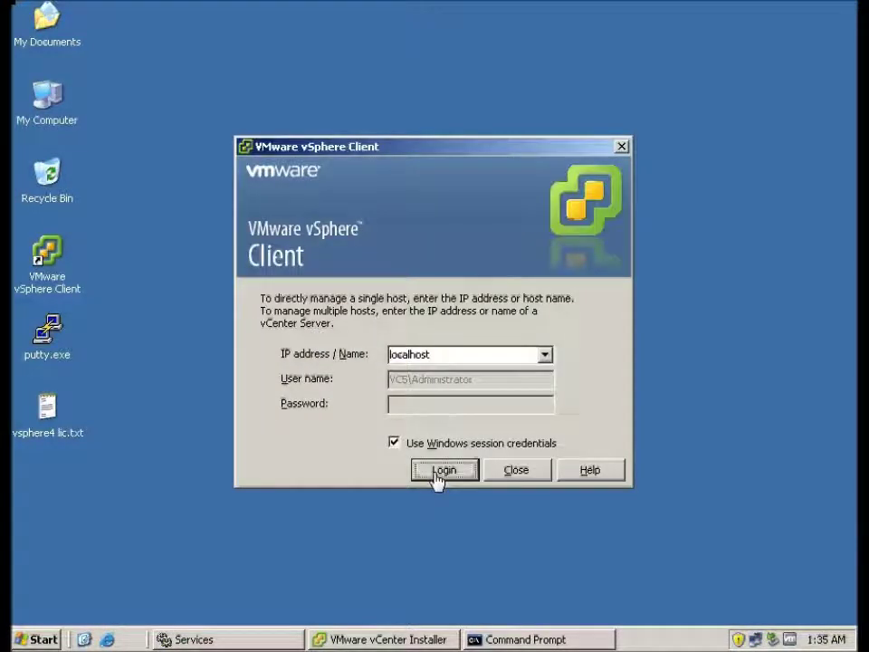
Log in to localhost with Windows session credentials, ignoring the untrusted certificate warning.
{"action": "left_click", "coordinate": [438, 477]}
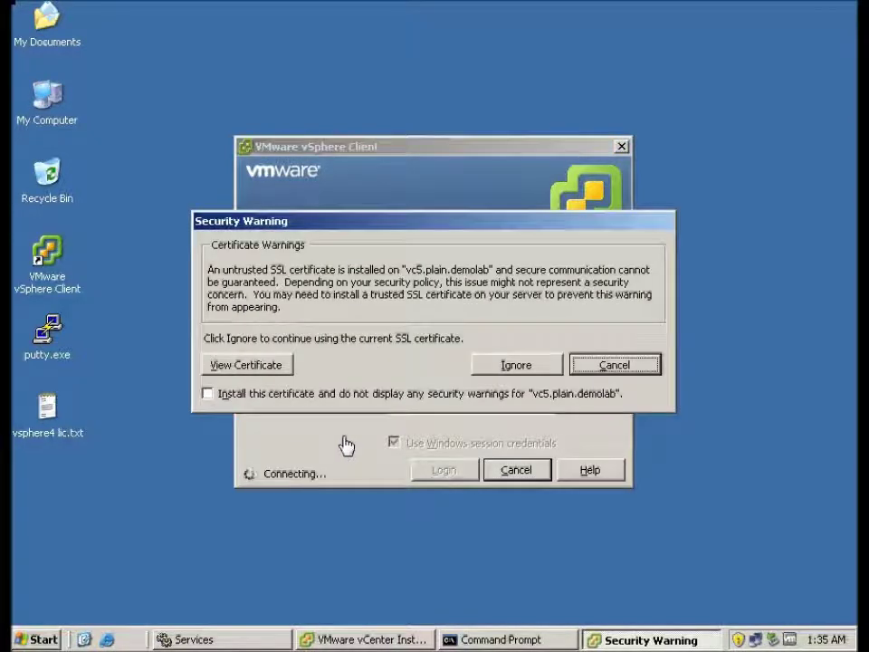
{"action": "left_click", "coordinate": [524, 366]}
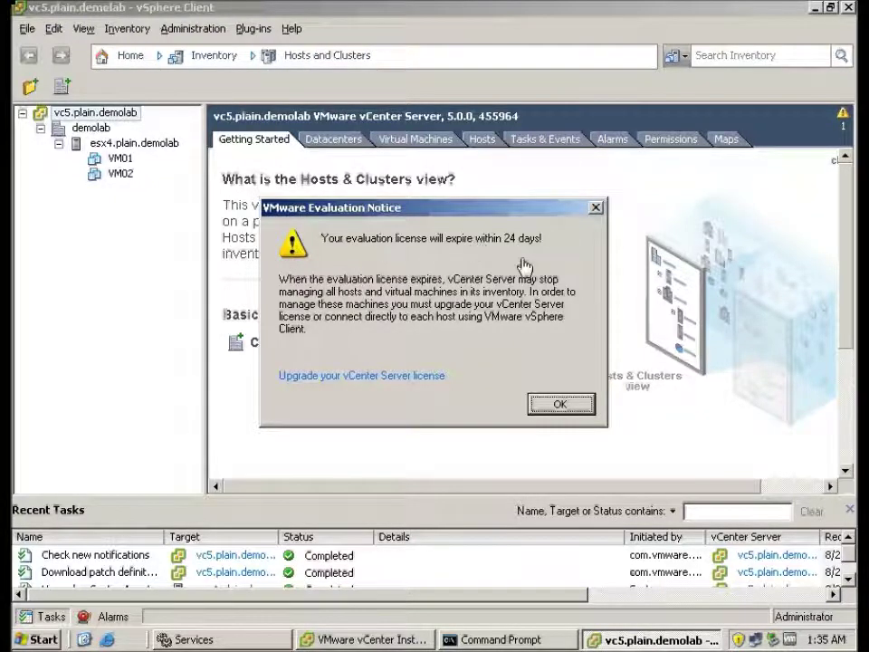
Dismiss the evaluation notice and select host esx4.plain.demolab in the inventory.
{"action": "left_click", "coordinate": [552, 405]}
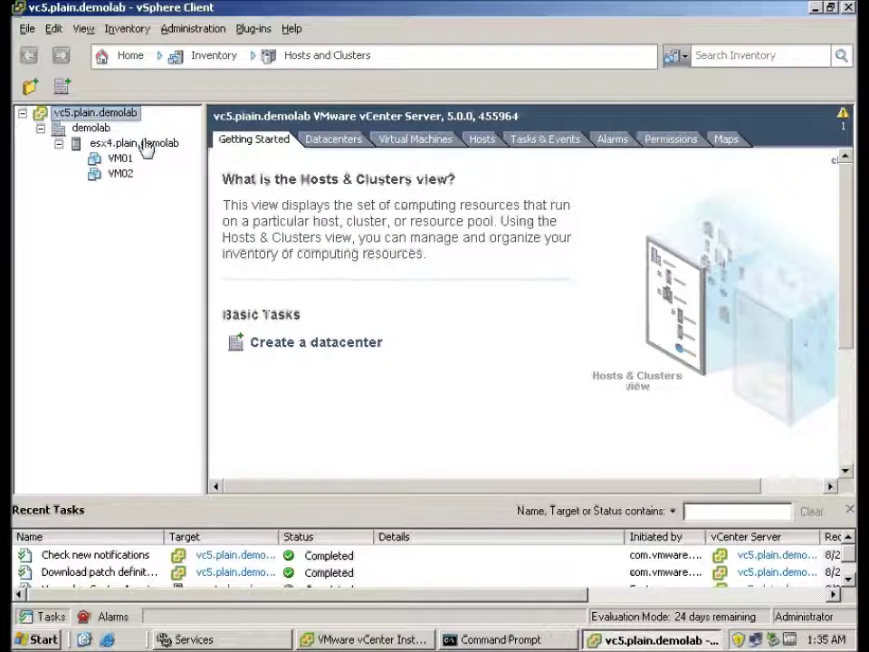
{"action": "left_click", "coordinate": [143, 145]}
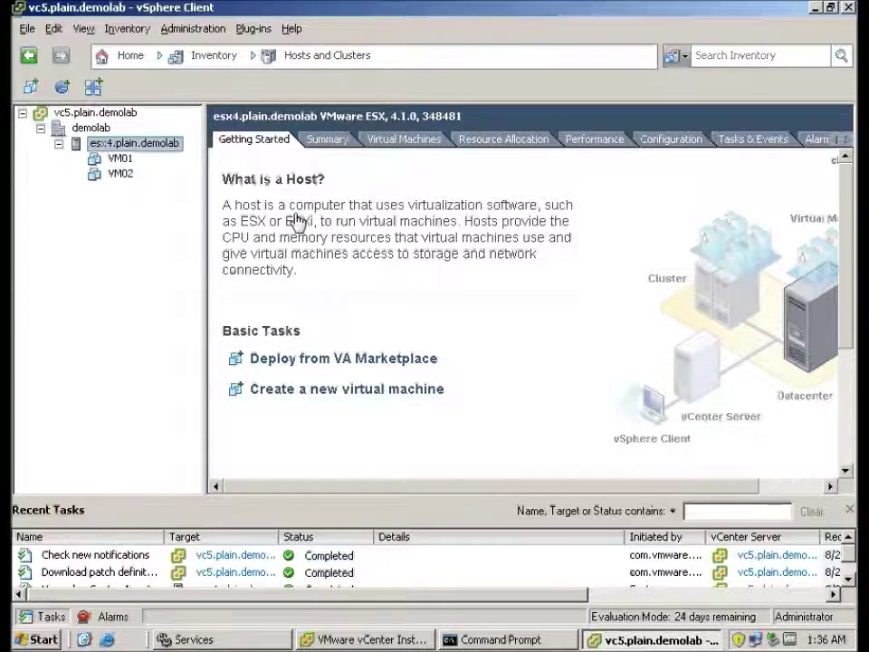
From the Plug-in Manager, download the Update Manager plug-in, allow its installer to run, and confirm the language.
{"action": "left_click", "coordinate": [253, 31]}
{"action": "left_click", "coordinate": [260, 50]}
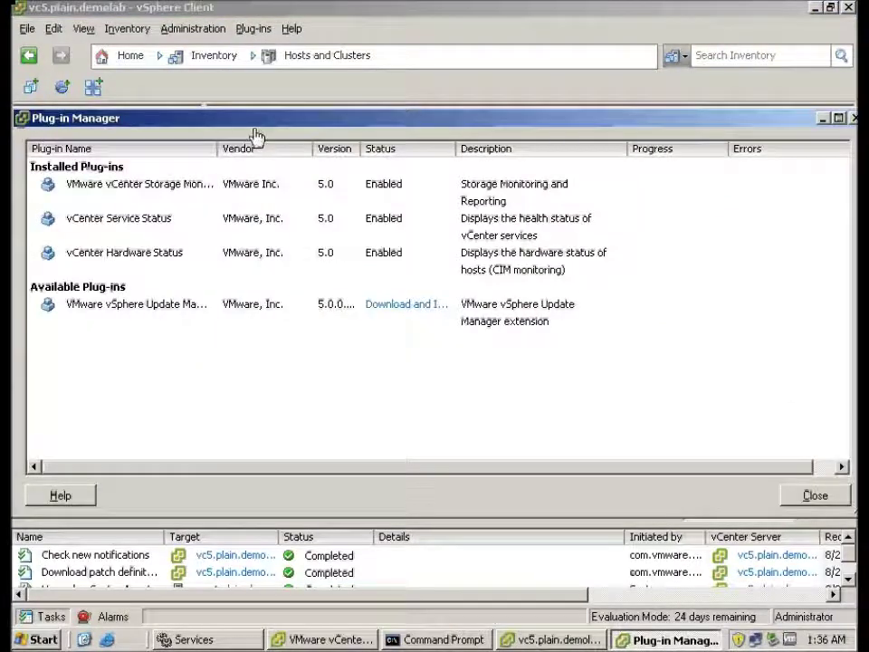
{"action": "left_click", "coordinate": [387, 306]}
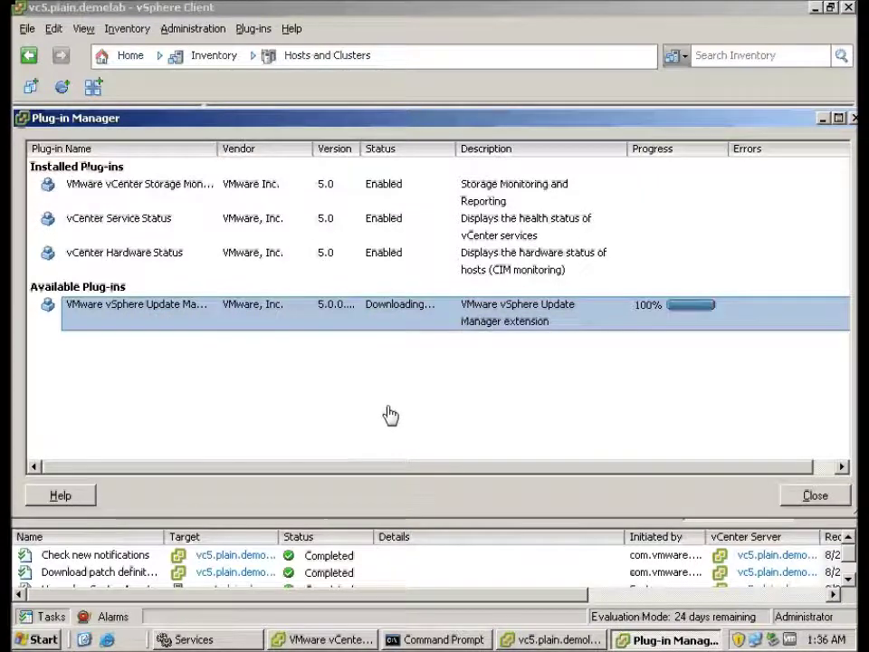
{"action": "left_click", "coordinate": [488, 334]}
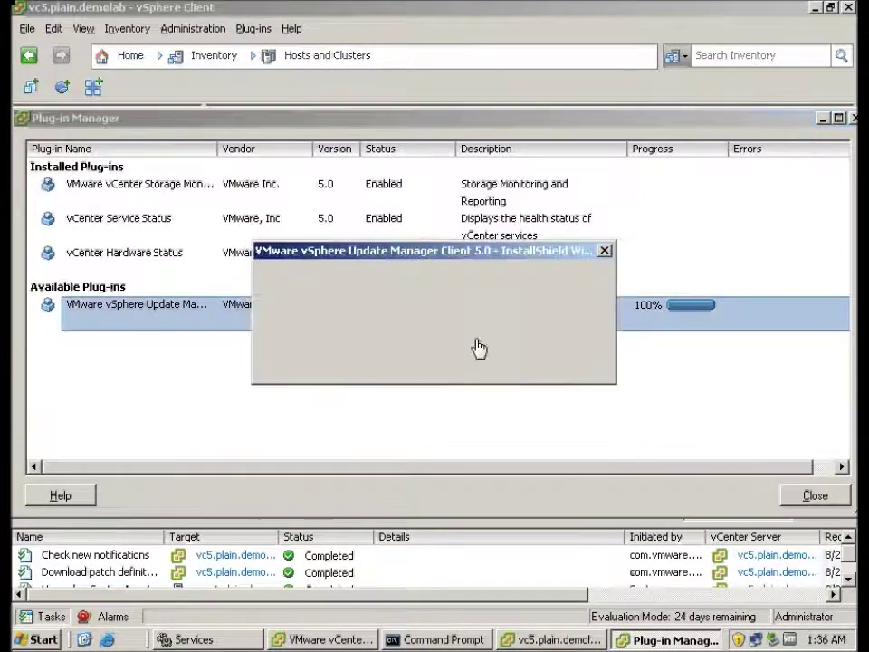
{"action": "left_click", "coordinate": [491, 360]}
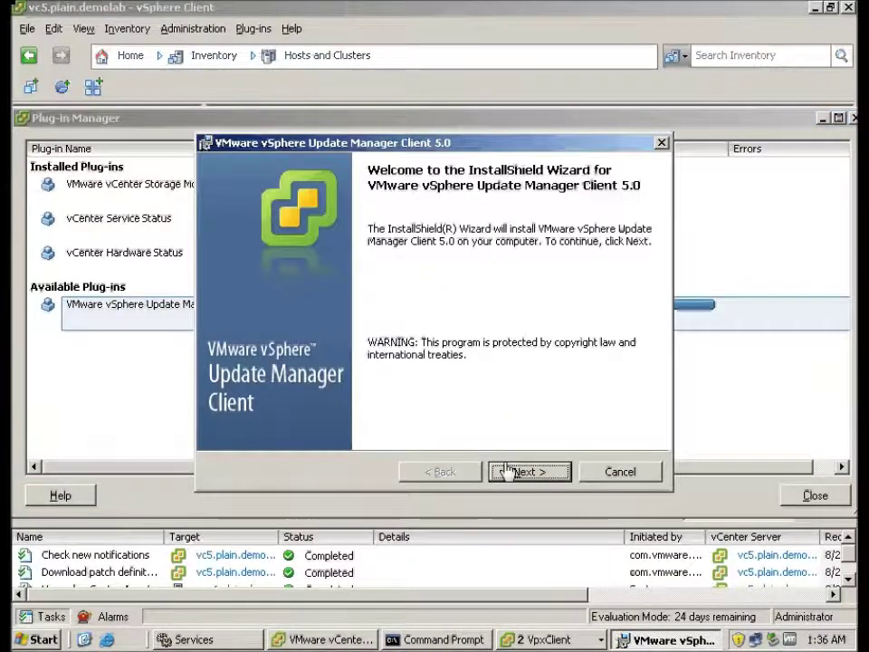
Accept the license, install the Update Manager Client 5.0 plug-in, finish, and close the Plug-in Manager.
{"action": "left_click", "coordinate": [508, 471]}
{"action": "left_click", "coordinate": [360, 404]}
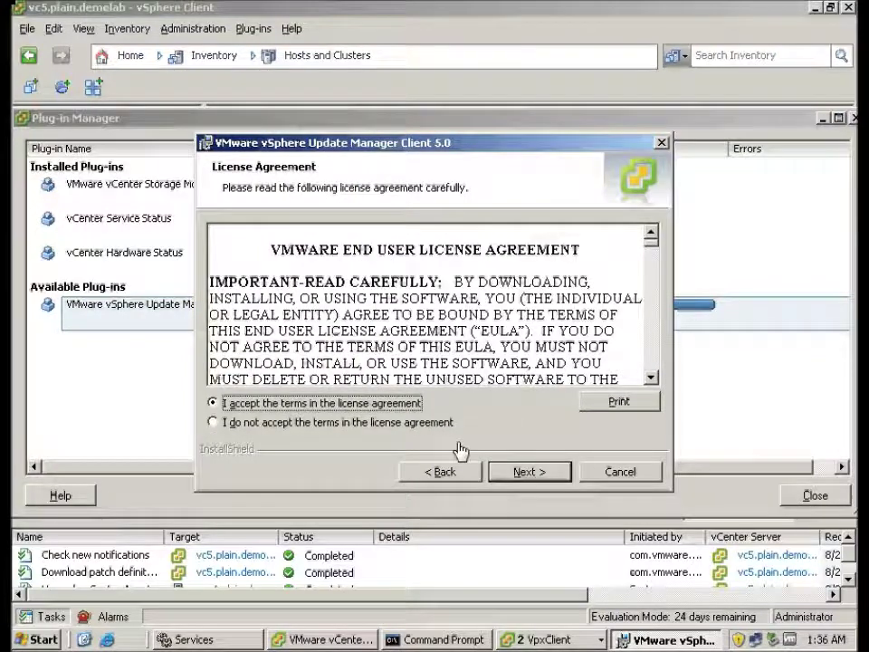
{"action": "left_click", "coordinate": [536, 474]}
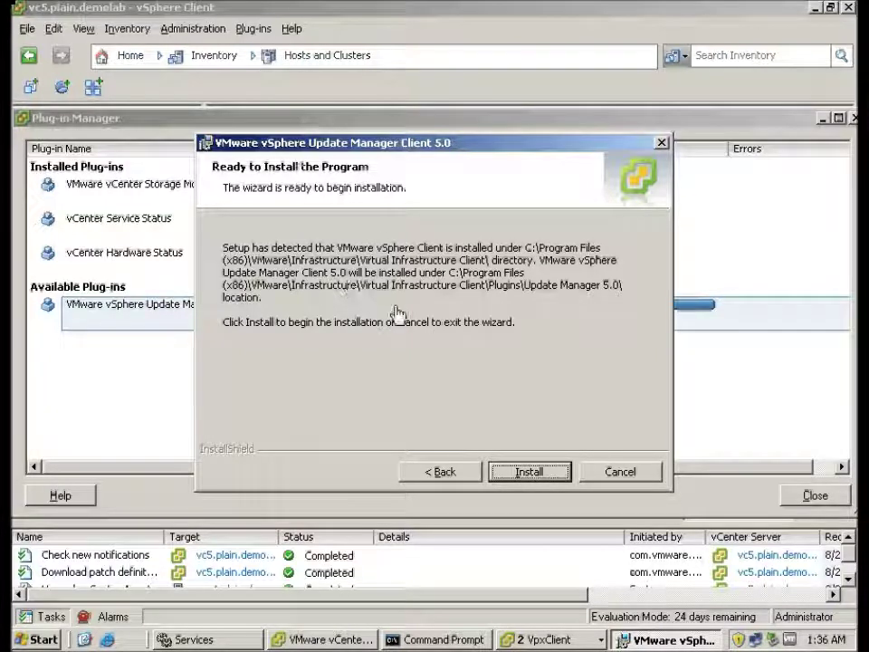
{"action": "left_click", "coordinate": [523, 473]}
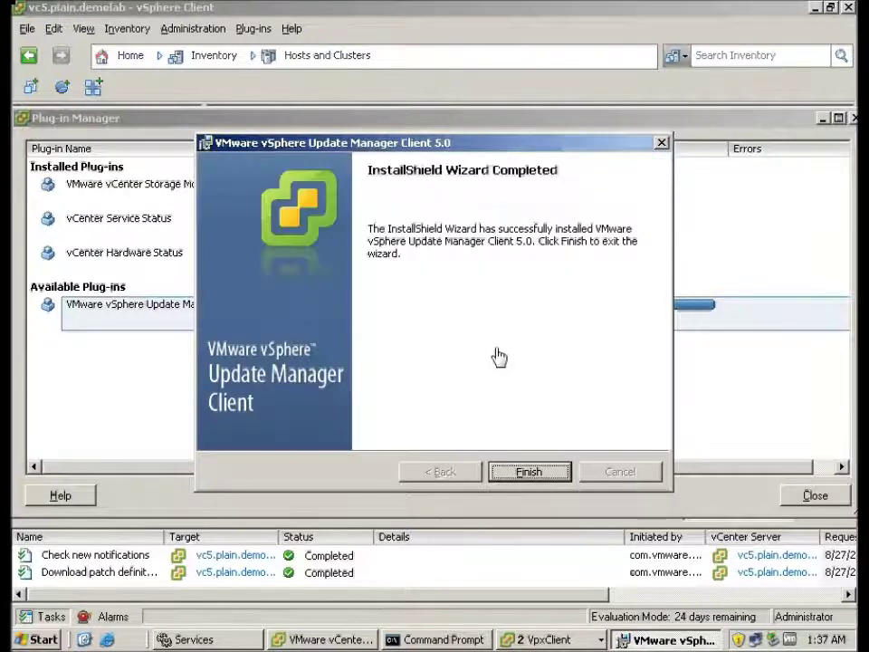
{"action": "left_click", "coordinate": [516, 474]}
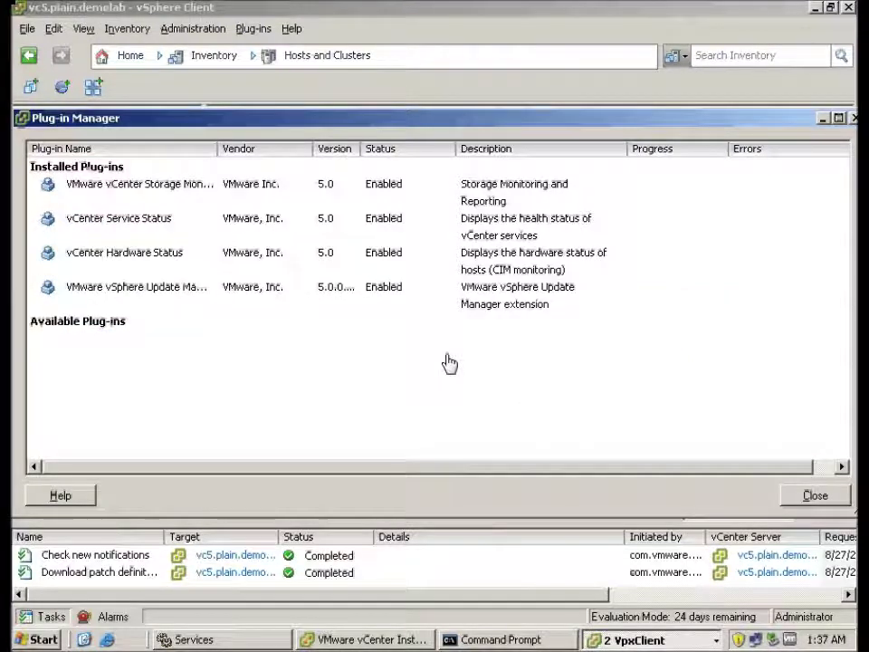
{"action": "left_click", "coordinate": [801, 495]}
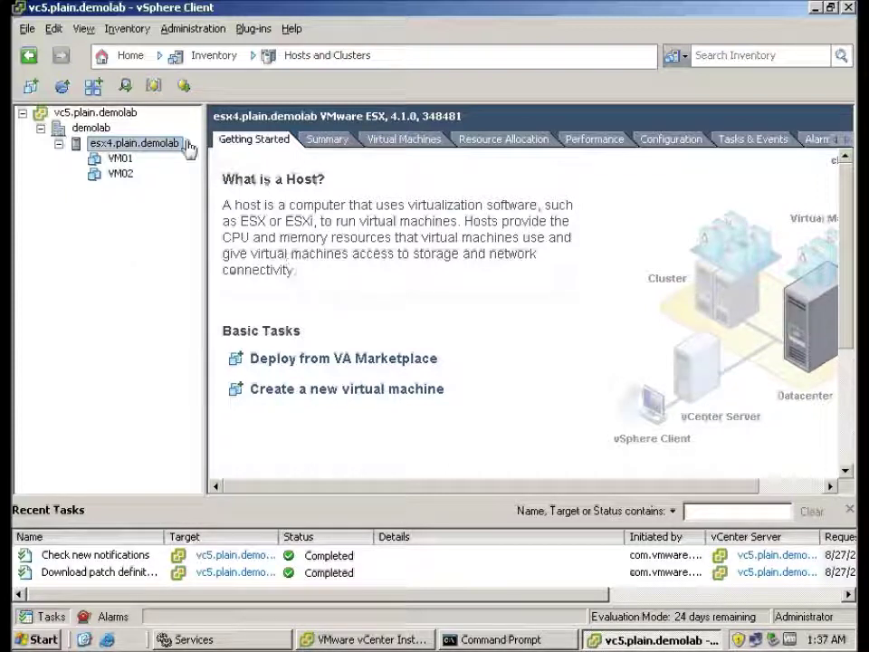
Return to the Home page and find Update Manager listed under Solutions and Applications.
{"action": "left_click", "coordinate": [130, 56]}
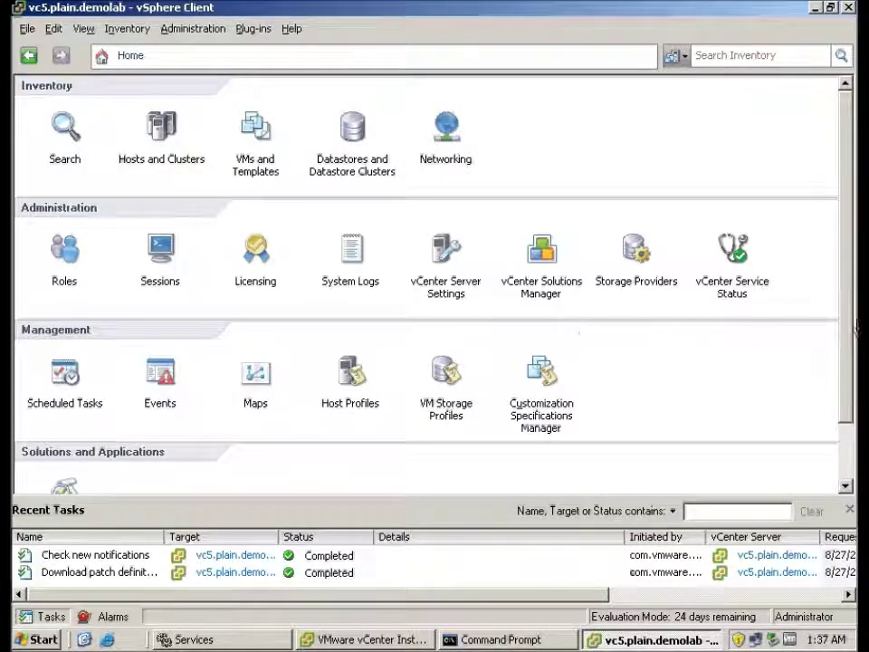
{"action": "left_click_drag", "start_coordinate": [847, 333], "coordinate": [851, 441]}
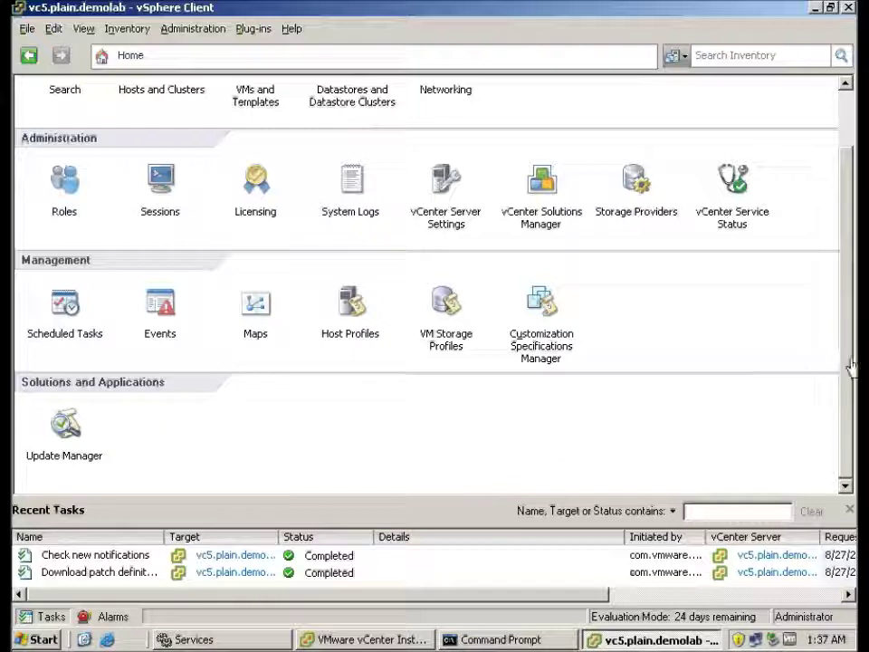
{"action": "scroll", "coordinate": [836, 297], "scroll_direction": "up", "scroll_amount": 2}
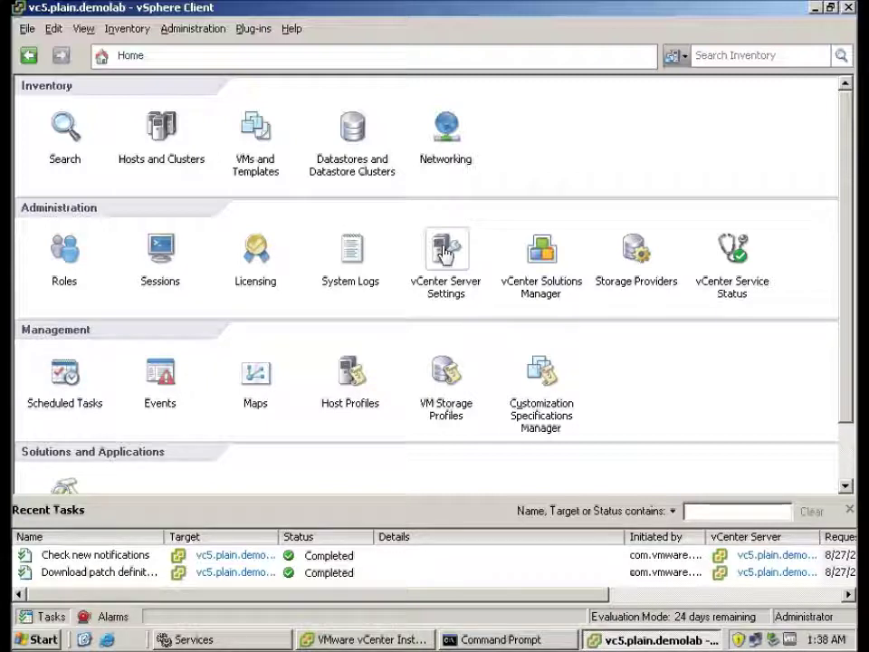
Show vCenter Solutions Manager's Solutions tab listing vSphere ESX Agent Manager and vService Manager.
{"action": "left_click", "coordinate": [540, 258]}
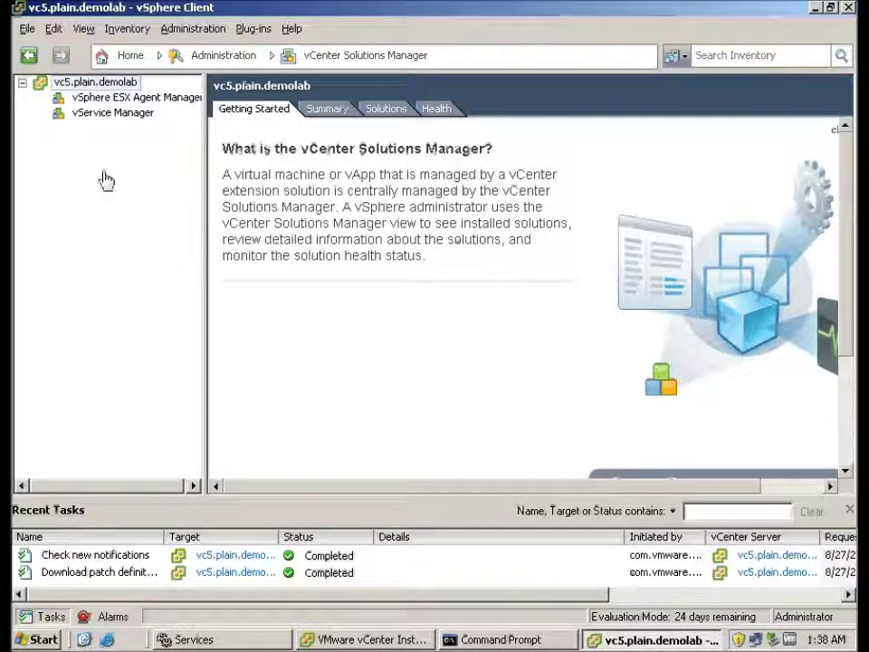
{"action": "left_click", "coordinate": [339, 111]}
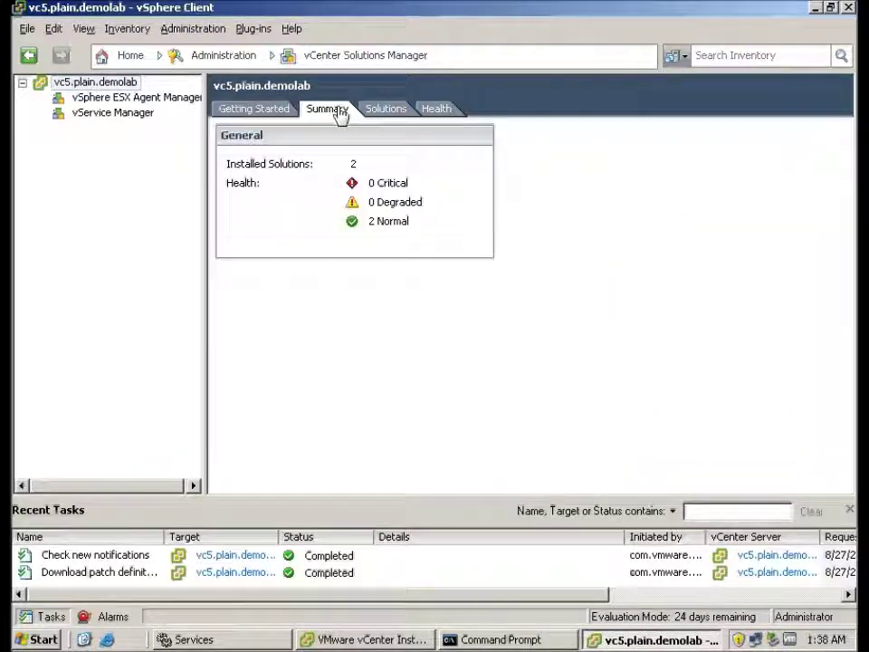
{"action": "left_click", "coordinate": [398, 109]}
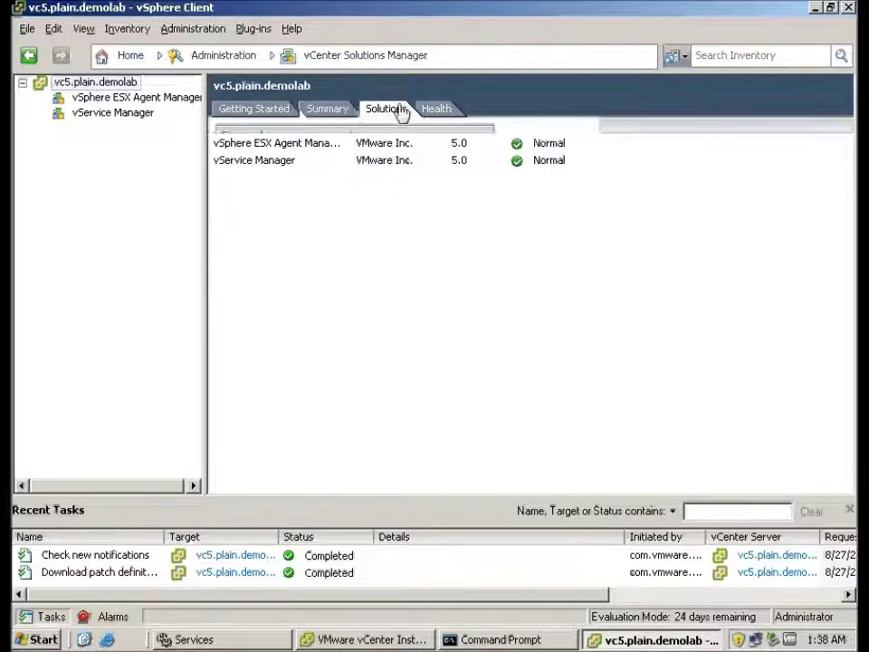
{"action": "left_click", "coordinate": [437, 110]}
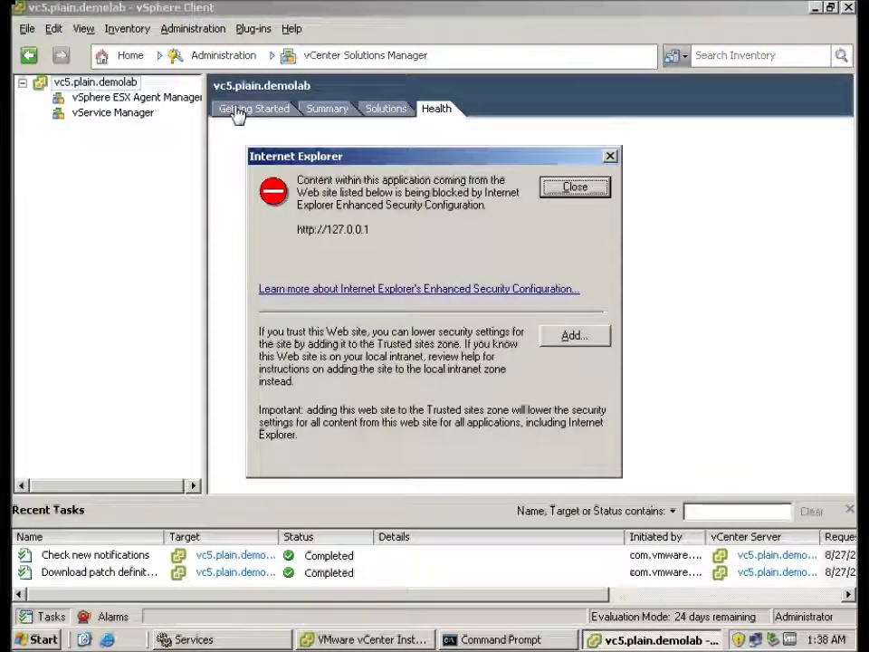
{"action": "left_click", "coordinate": [577, 339]}
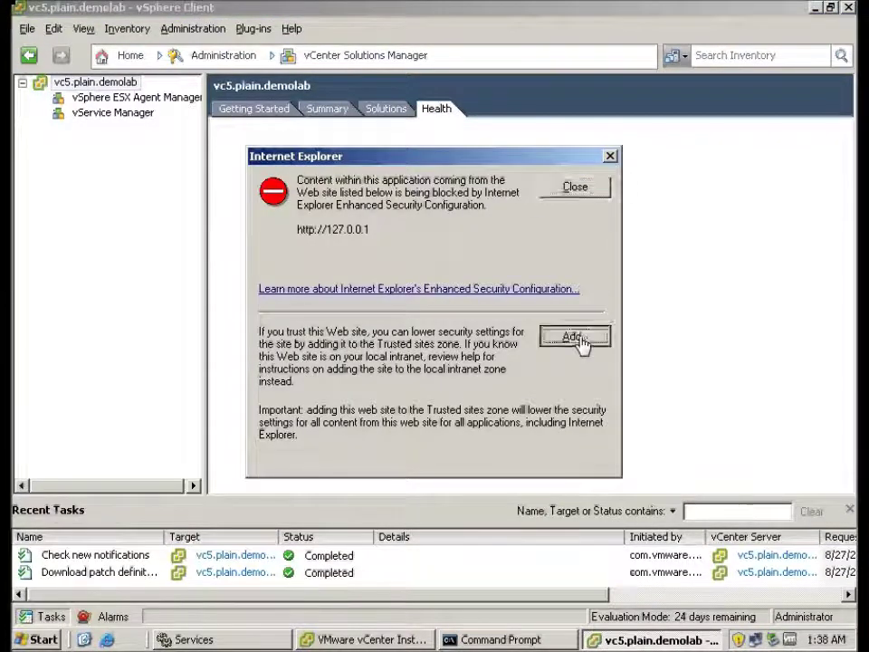
{"action": "left_click", "coordinate": [571, 296]}
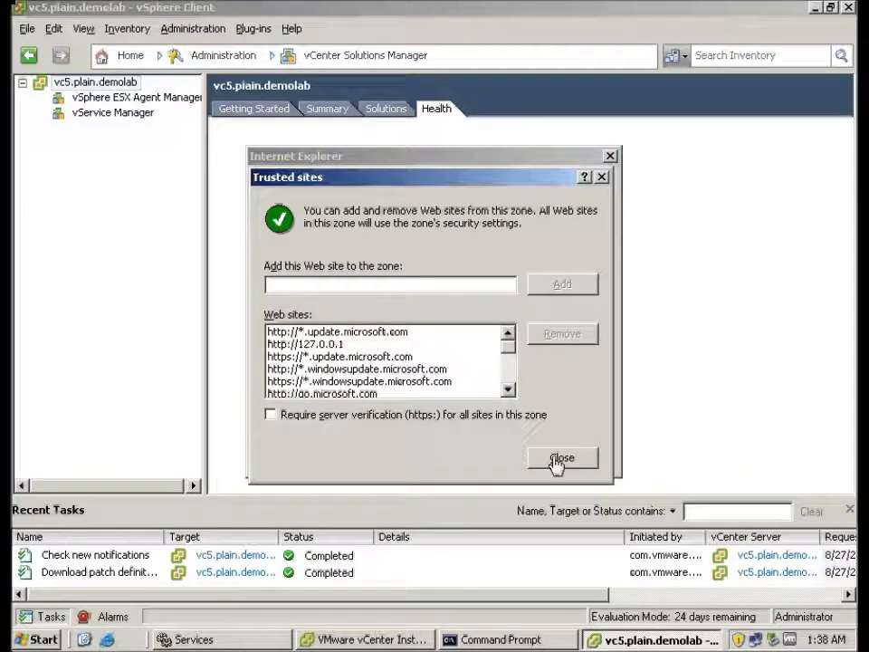
{"action": "left_click", "coordinate": [559, 460]}
Dismiss the locale and script errors, view the Getting Started overview, and return Home.
{"action": "left_click", "coordinate": [442, 368]}
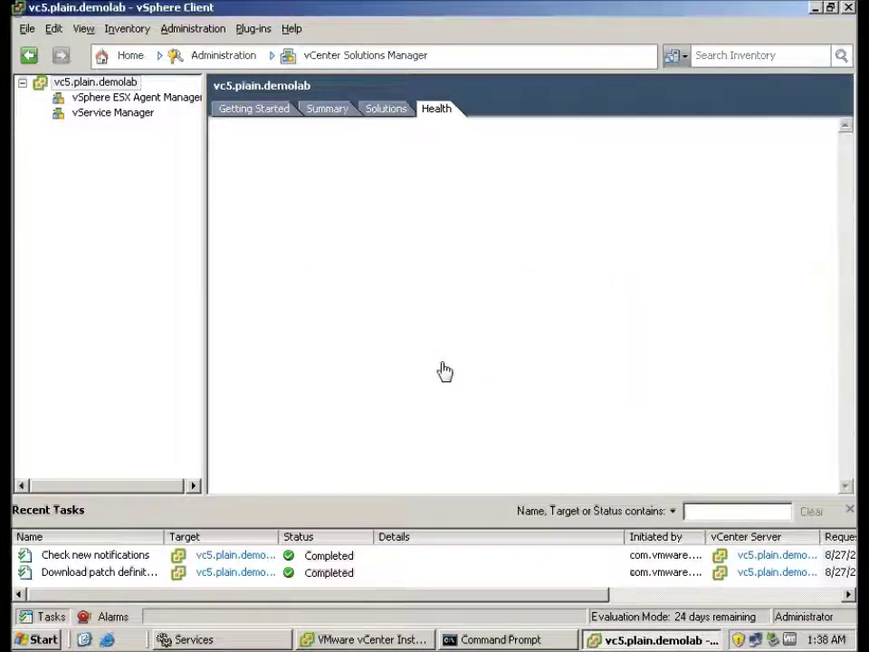
{"action": "left_click", "coordinate": [407, 423]}
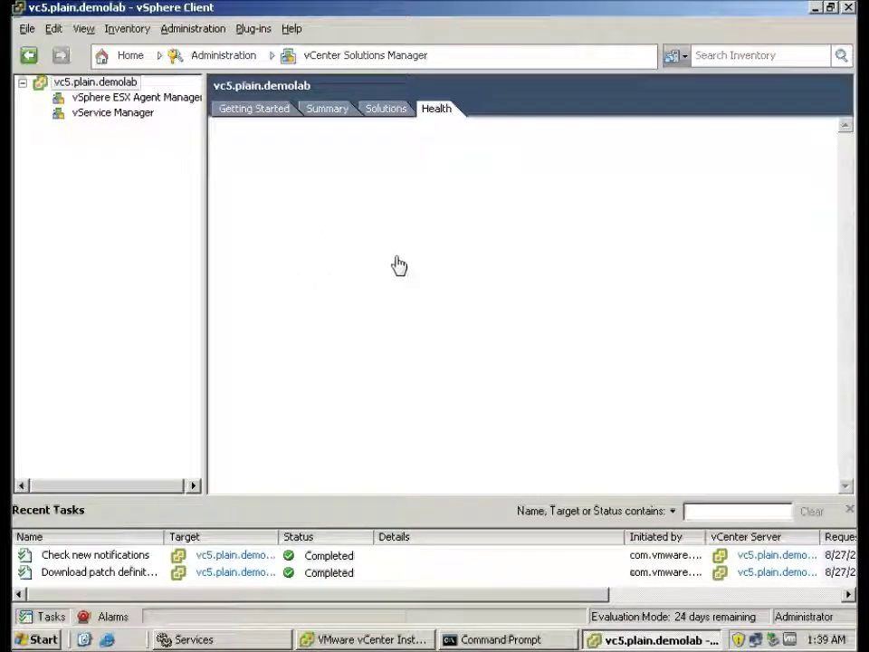
{"action": "left_click", "coordinate": [269, 116]}
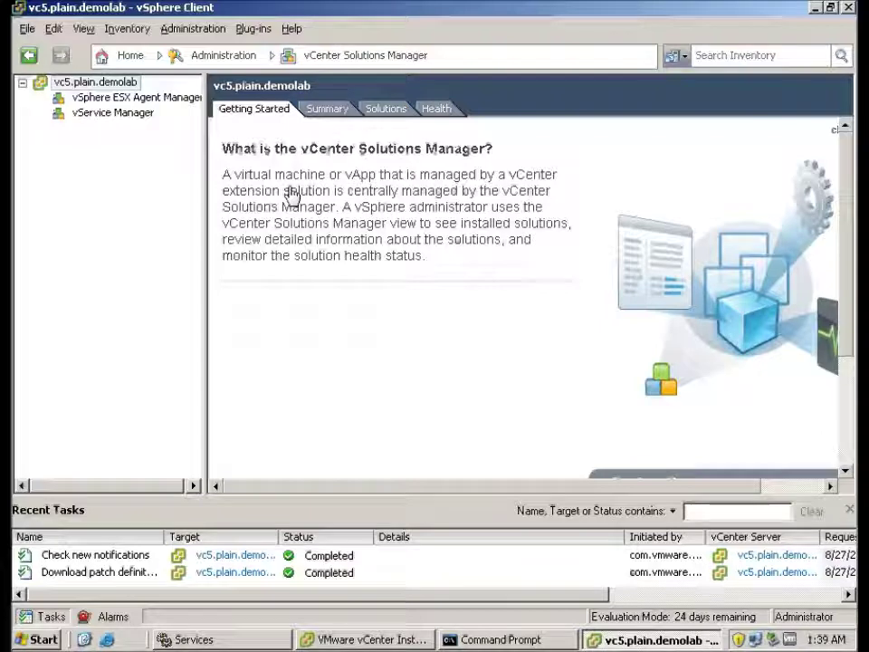
{"action": "left_click", "coordinate": [127, 57]}
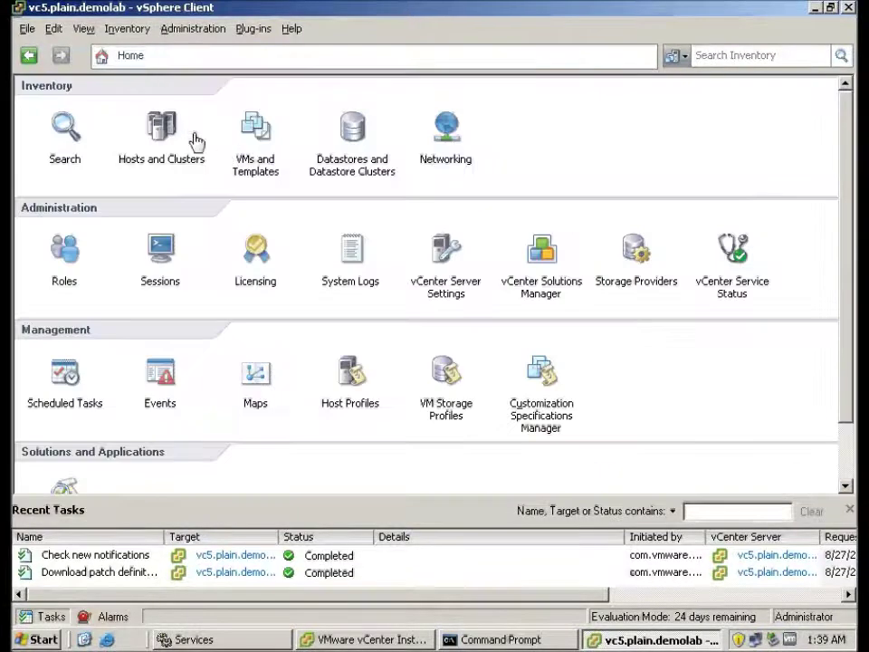
Review VM01's summary in Hosts and Clusters, then select the demolab datacenter.
{"action": "left_click", "coordinate": [161, 129]}
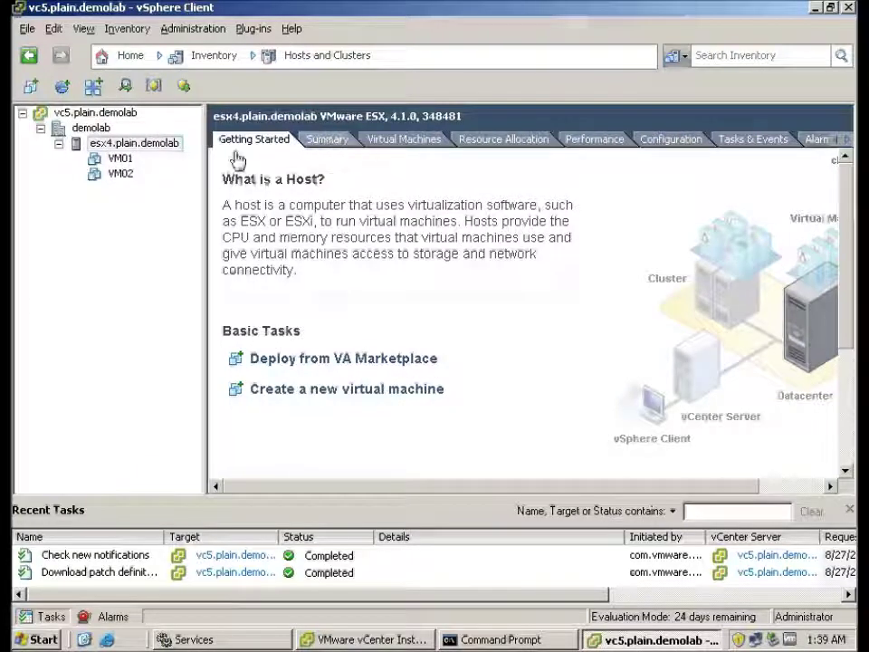
{"action": "left_click", "coordinate": [120, 159]}
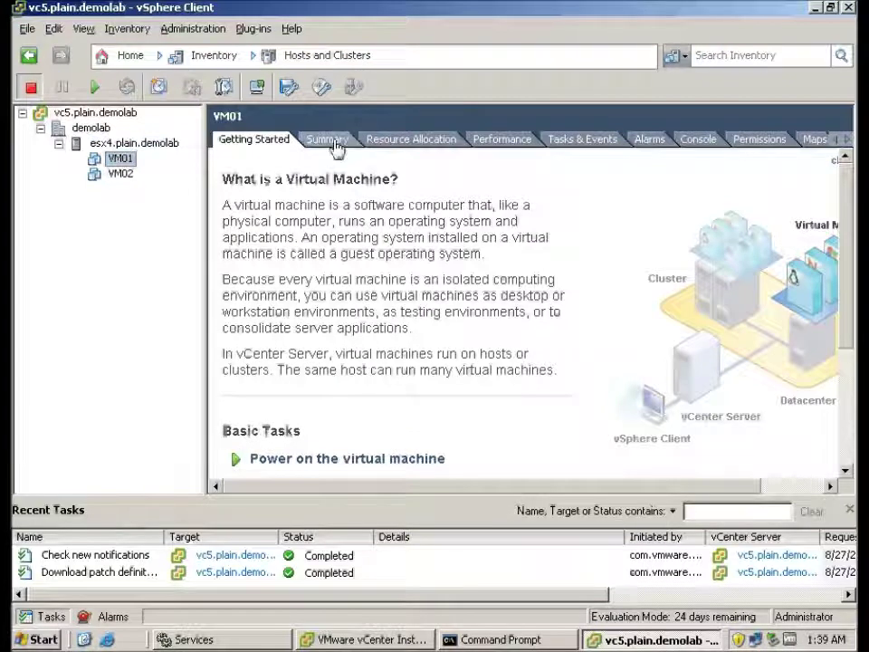
{"action": "left_click", "coordinate": [329, 141]}
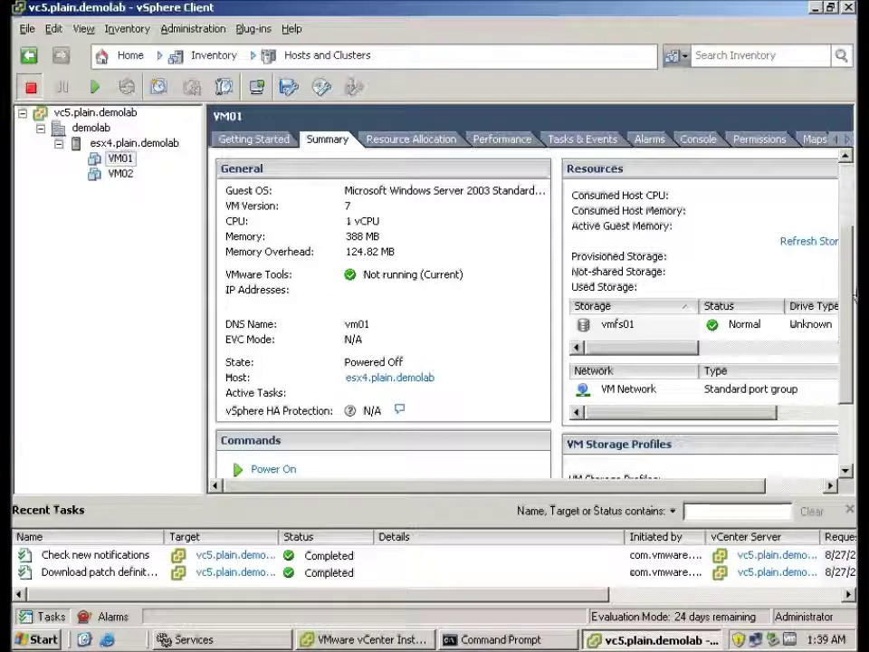
{"action": "left_click_drag", "start_coordinate": [850, 226], "coordinate": [854, 313]}
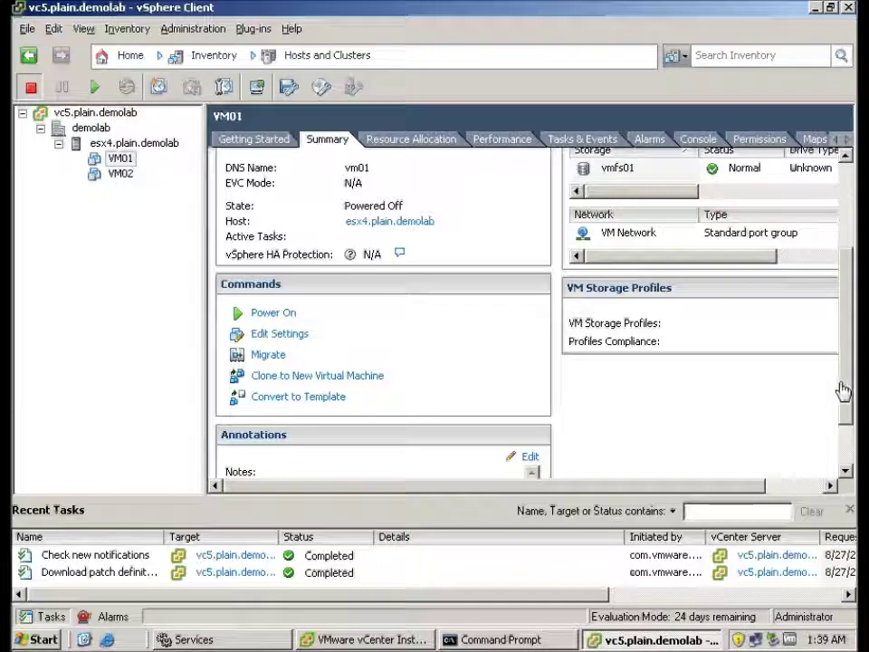
{"action": "scroll", "coordinate": [830, 289], "scroll_direction": "up", "scroll_amount": 3}
{"action": "scroll", "coordinate": [841, 362], "scroll_direction": "down", "scroll_amount": 3}
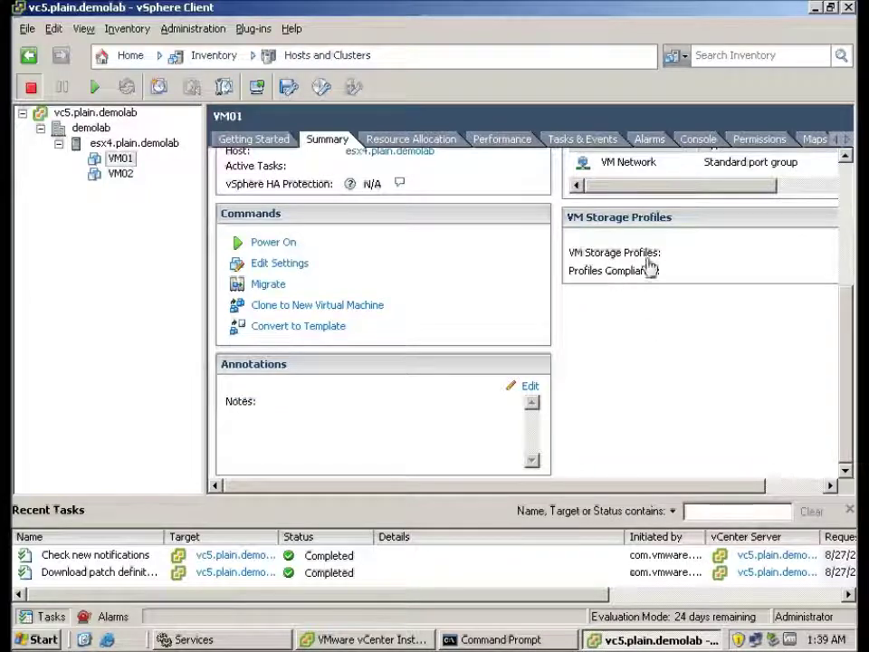
{"action": "scroll", "coordinate": [851, 218], "scroll_direction": "up", "scroll_amount": 5}
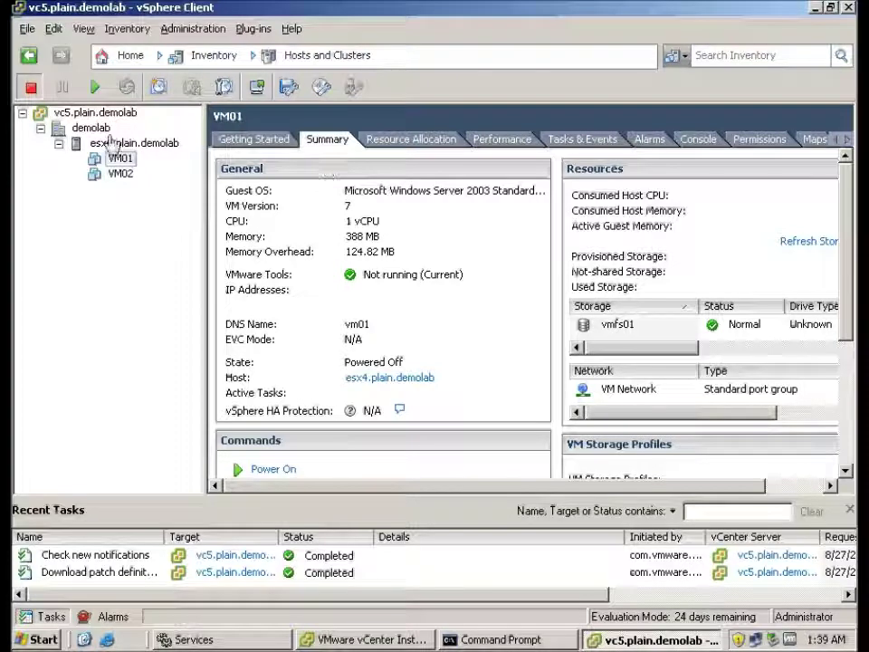
{"action": "left_click", "coordinate": [91, 128]}
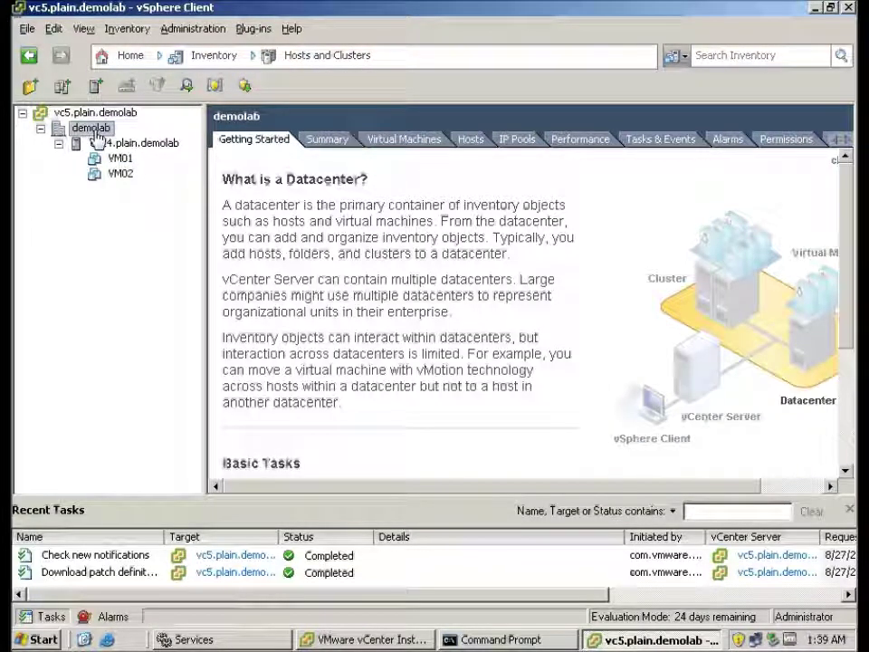
Start a new cluster named 'test' in demolab with vSphere HA and DRS turned on.
{"action": "right_click", "coordinate": [97, 133]}
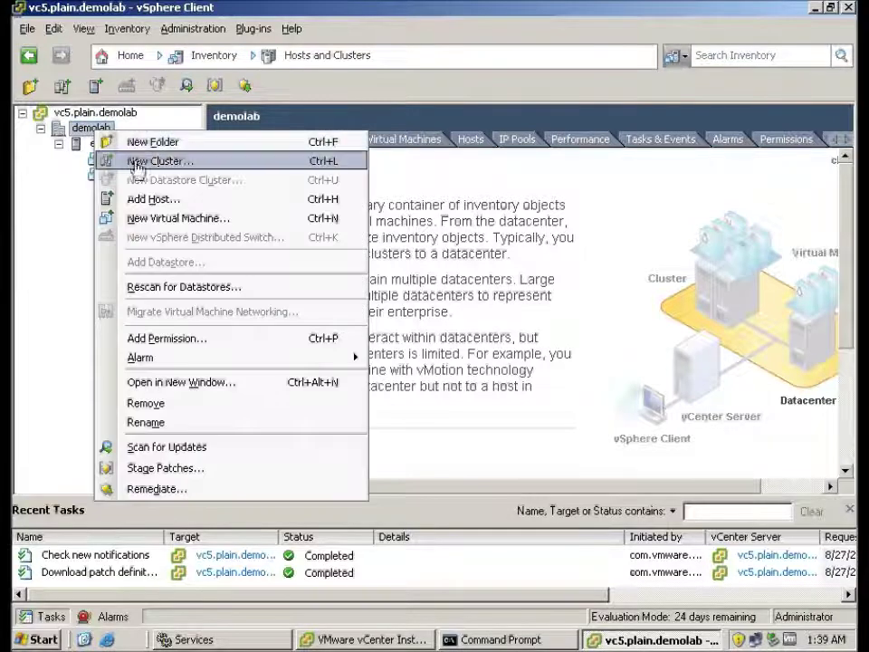
{"action": "left_click", "coordinate": [136, 161]}
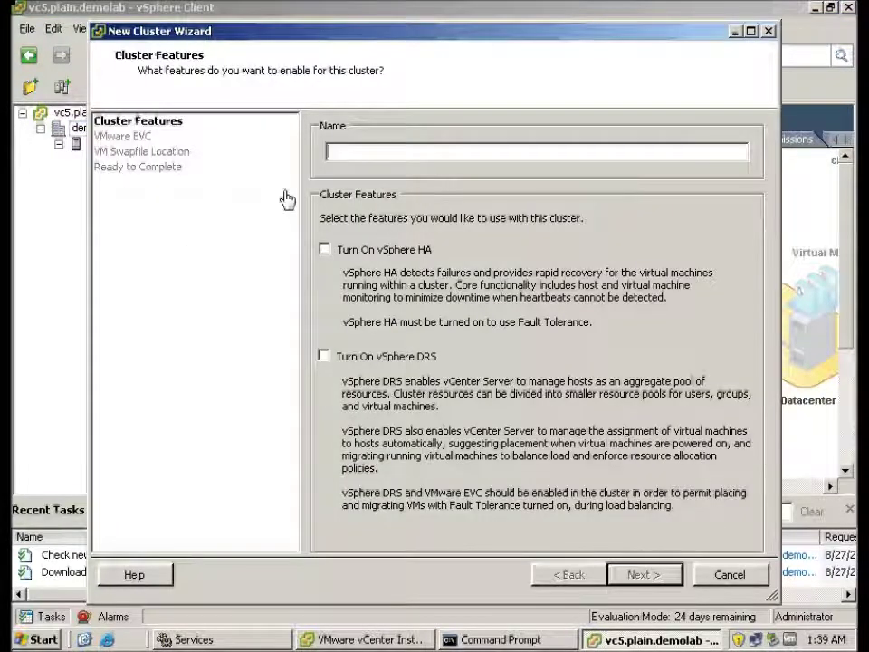
{"action": "left_click", "coordinate": [325, 249]}
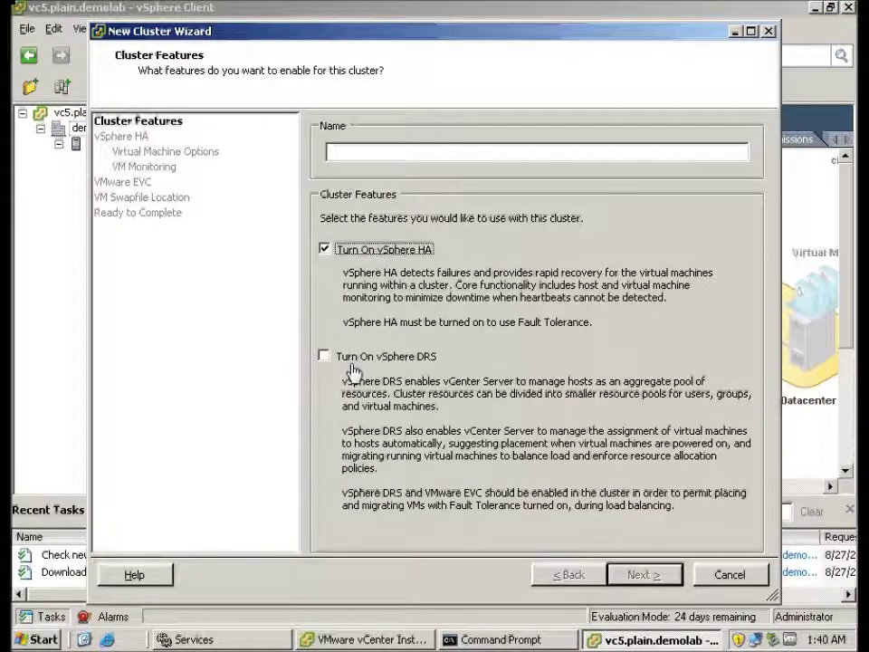
{"action": "left_click", "coordinate": [346, 356]}
{"action": "left_click", "coordinate": [375, 158]}
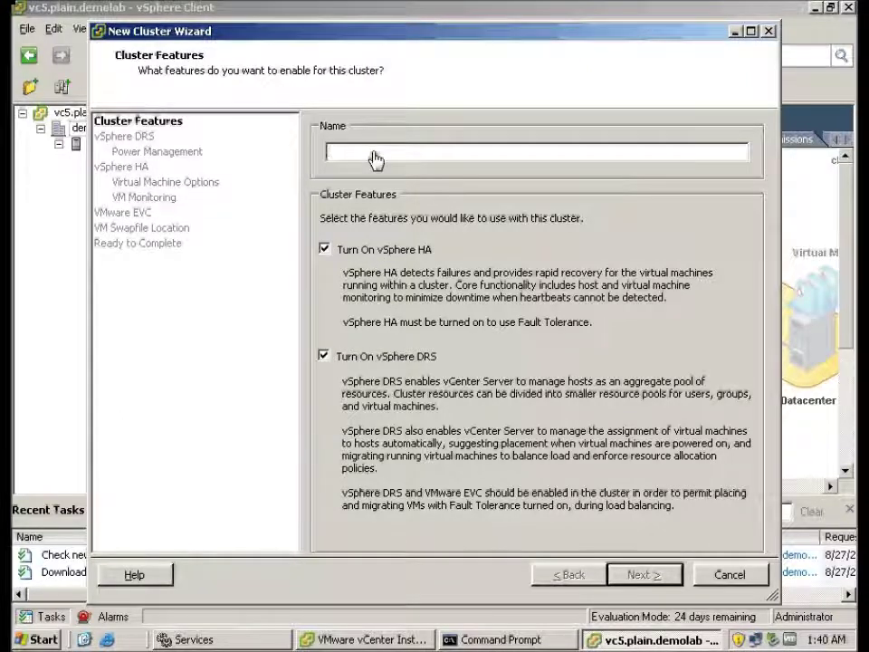
{"action": "type", "text": "test"}
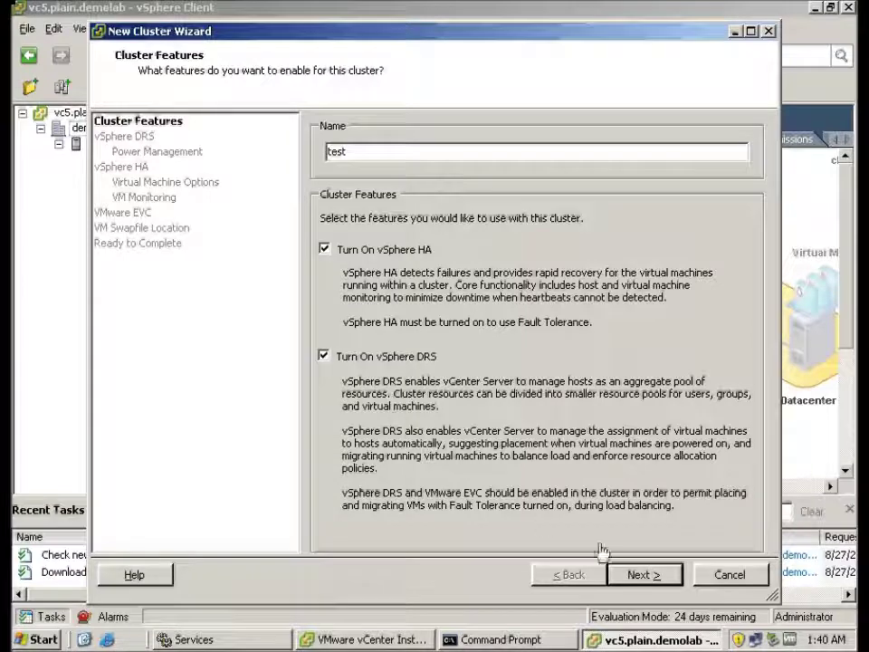
Keep fully automated DRS and power management off.
{"action": "left_click", "coordinate": [639, 575]}
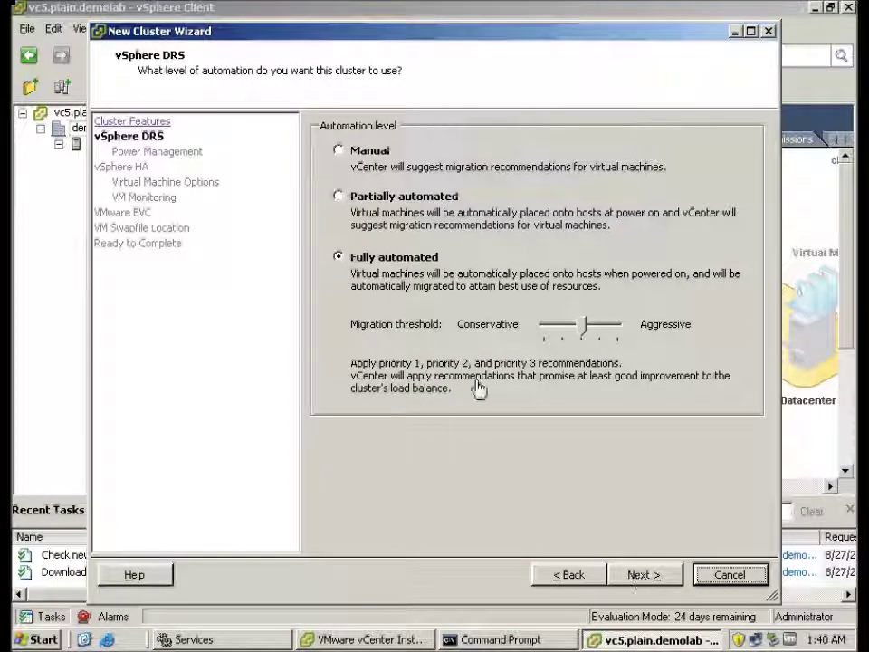
{"action": "left_click", "coordinate": [636, 576]}
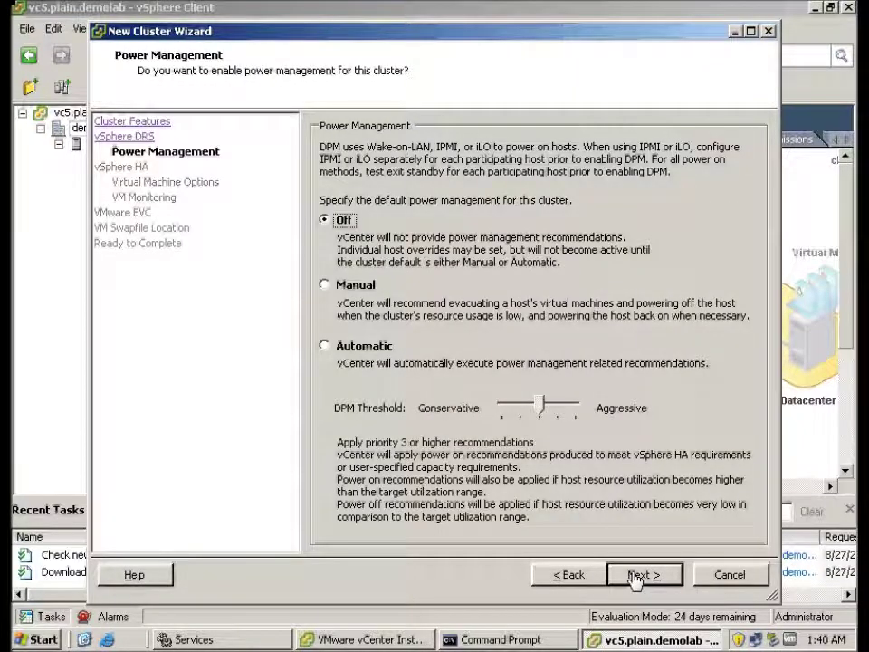
{"action": "left_click", "coordinate": [636, 576]}
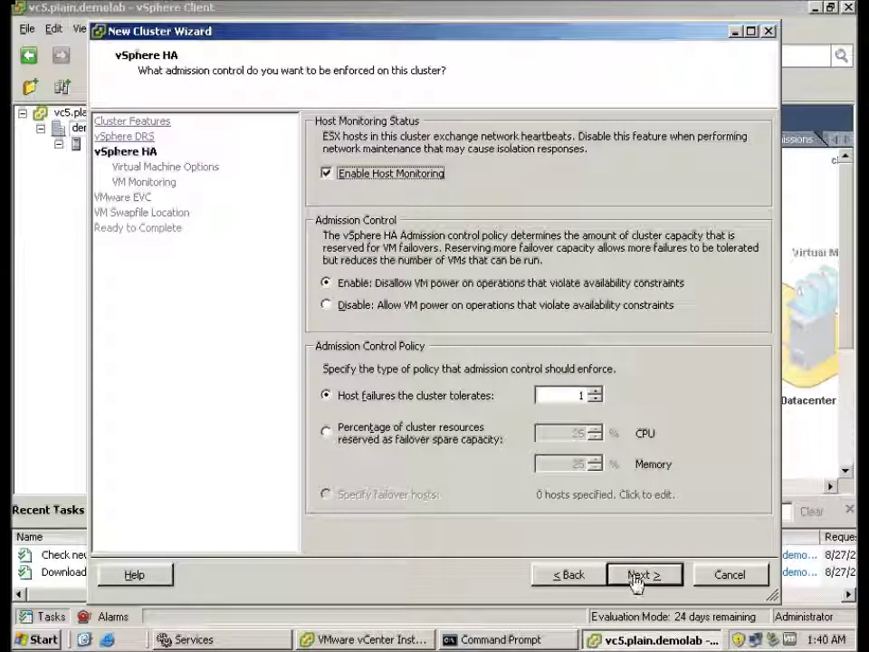
Keep the host-failures admission control policy and the default VM restart options.
{"action": "left_click", "coordinate": [335, 439]}
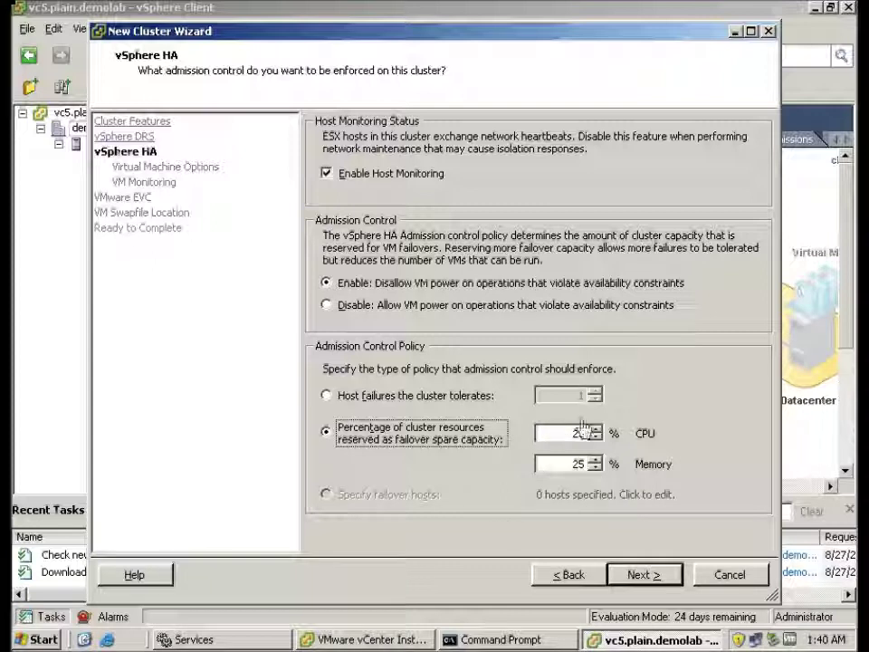
{"action": "left_click", "coordinate": [328, 394]}
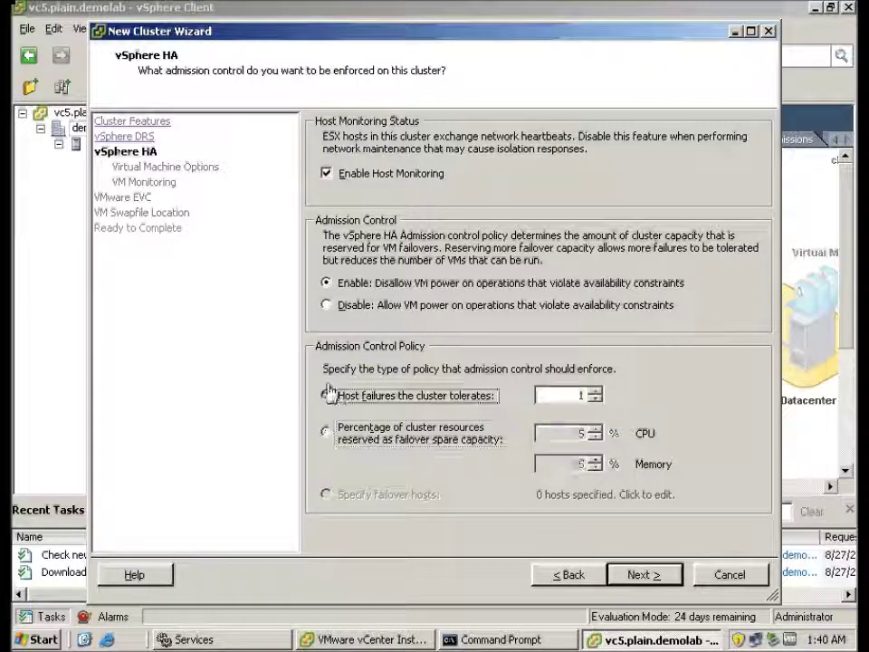
{"action": "left_click", "coordinate": [640, 574]}
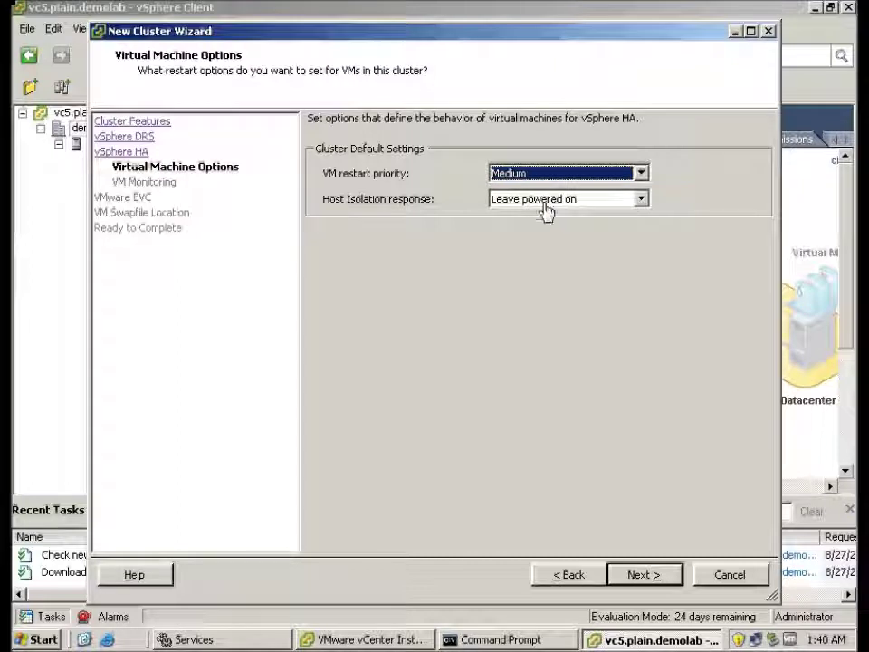
{"action": "left_click", "coordinate": [643, 576]}
Enable EVC for Intel hosts at the Intel "Merom" generation.
{"action": "left_click", "coordinate": [642, 576]}
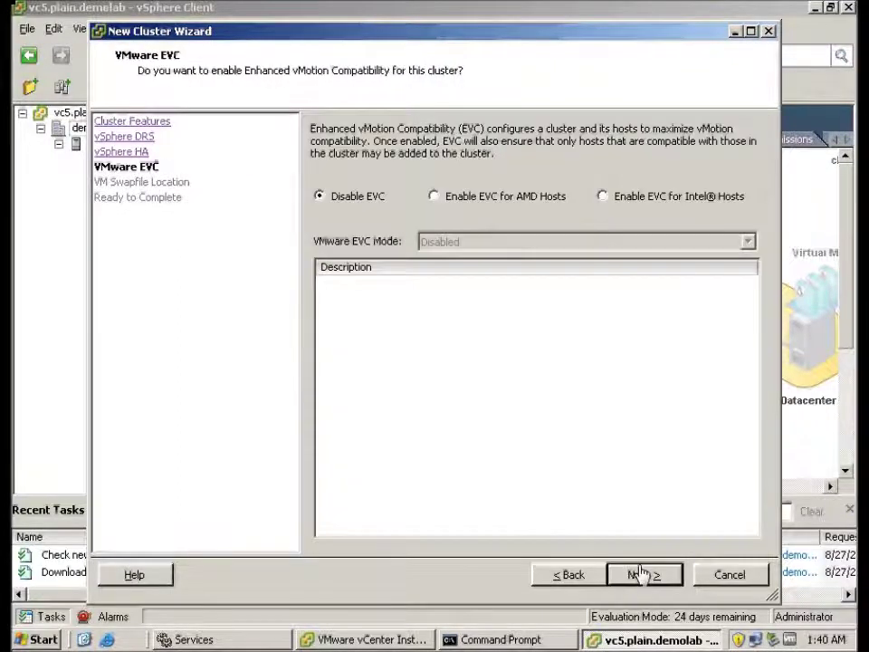
{"action": "left_click", "coordinate": [438, 198]}
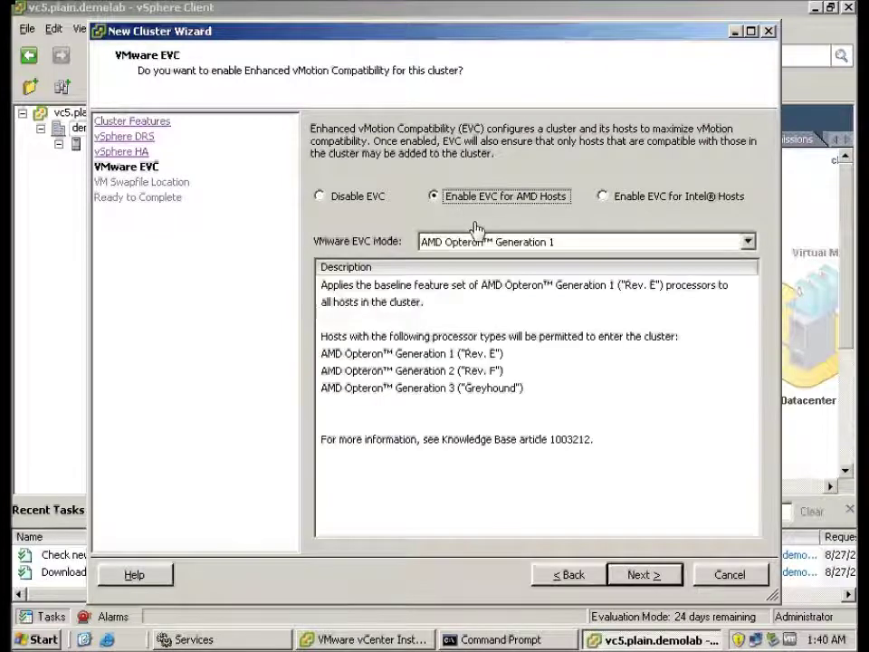
{"action": "left_click", "coordinate": [605, 199]}
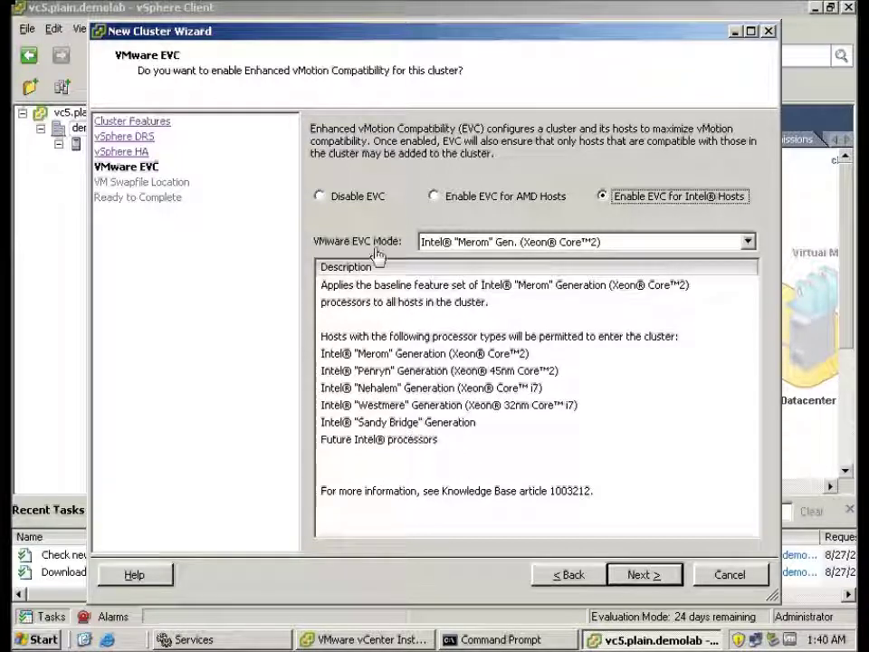
{"action": "left_click", "coordinate": [644, 574]}
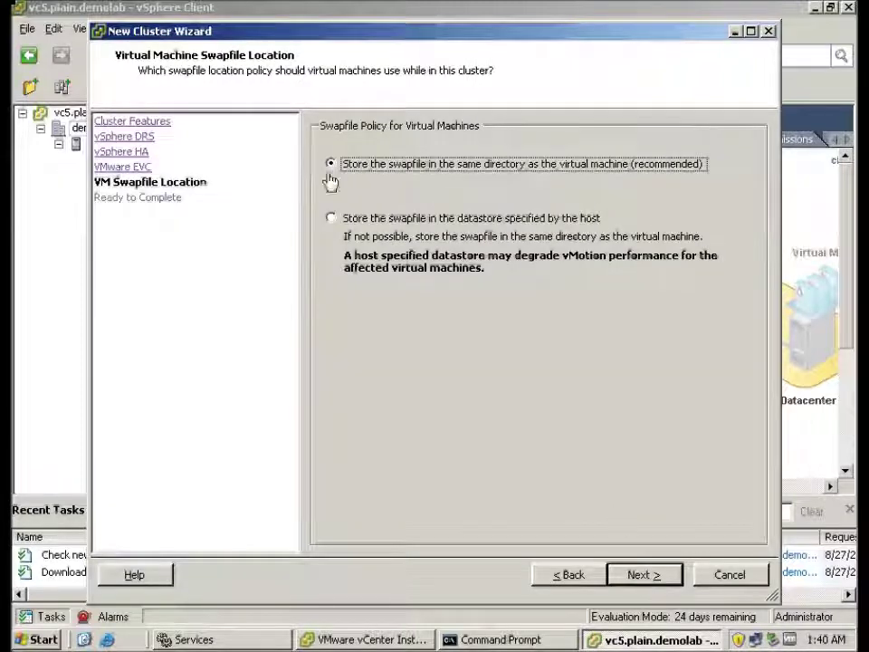
Keep swapfiles with the VMs, review cluster 'test' settings, and cancel the wizard.
{"action": "left_click", "coordinate": [644, 576]}
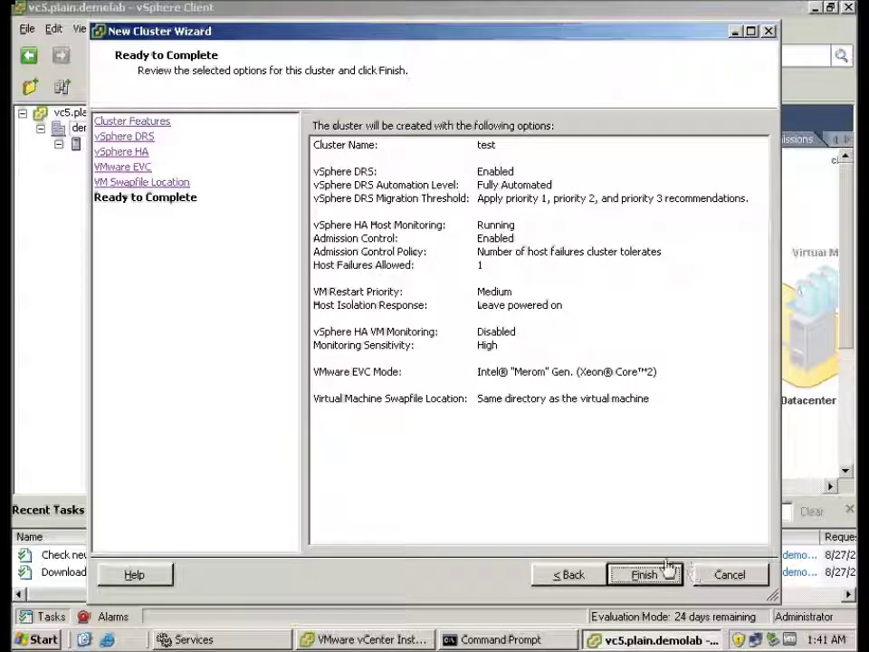
{"action": "left_click", "coordinate": [736, 574]}
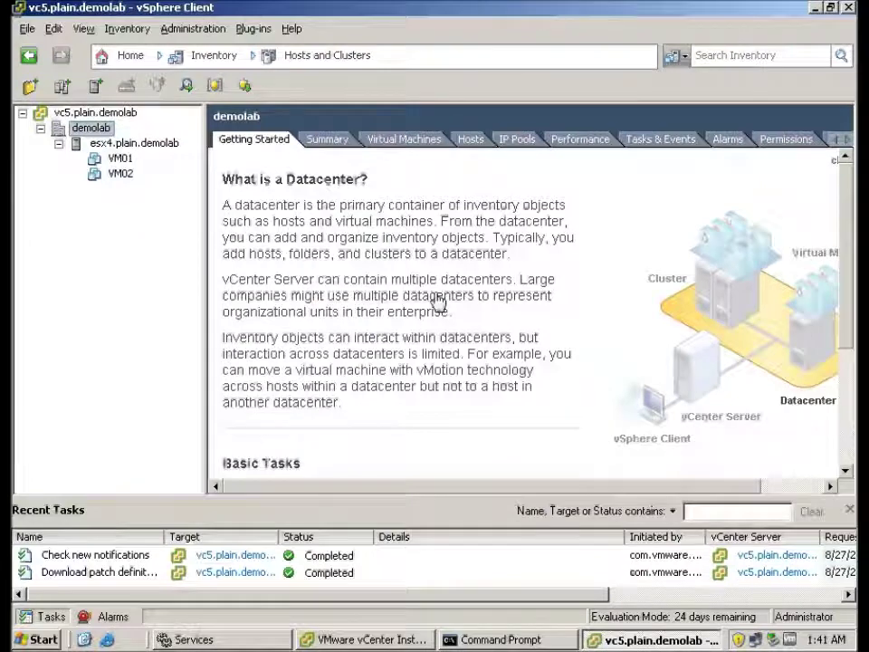
Scroll the demolab Getting Started page, then return to the vSphere Home page.
{"action": "scroll", "coordinate": [833, 350], "scroll_direction": "down", "scroll_amount": 3}
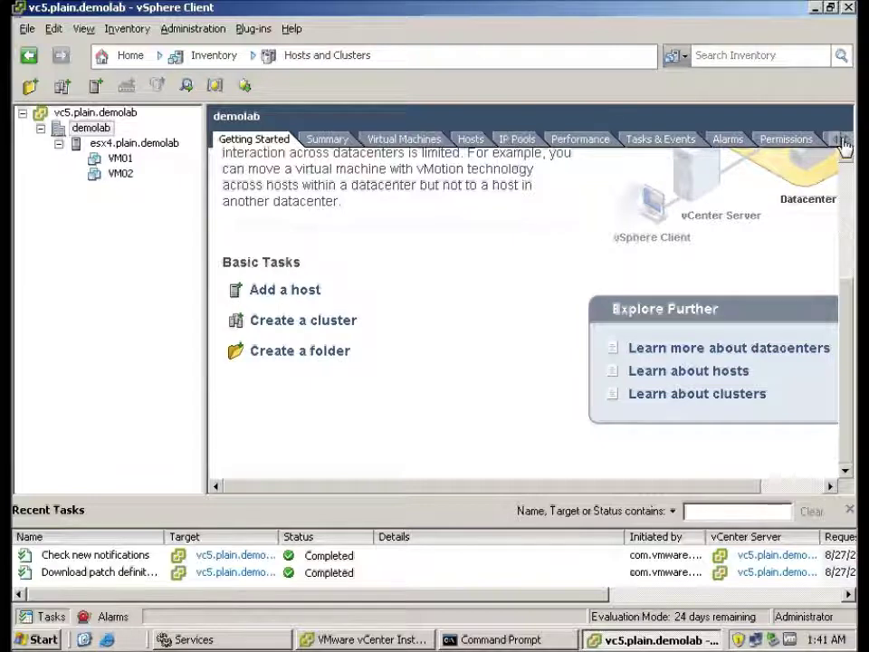
{"action": "left_click", "coordinate": [138, 57]}
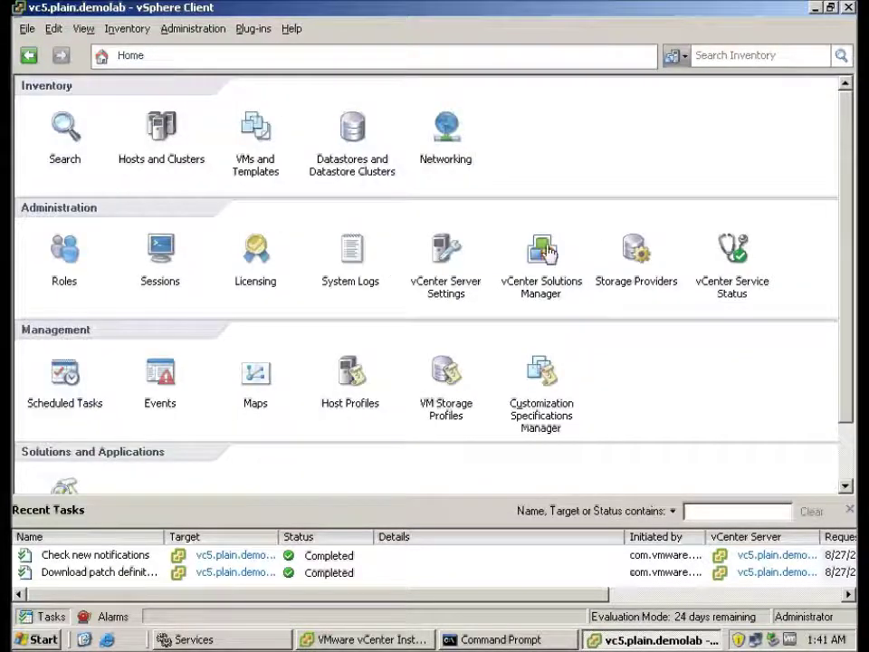